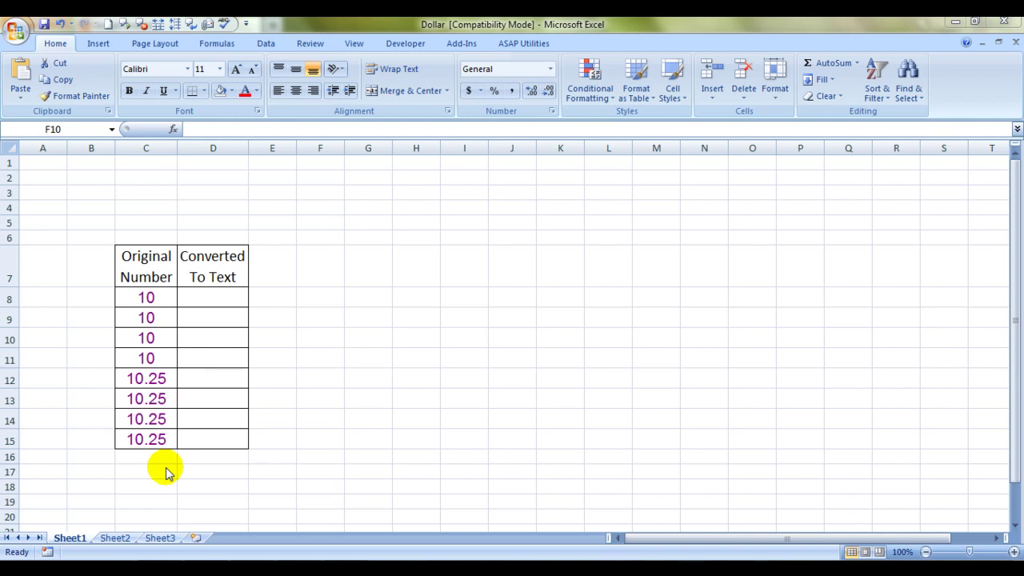
# Enter the misspelled =DOLLOR formula in D8, retyping it once after a typo.
pyautogui.press('Left')
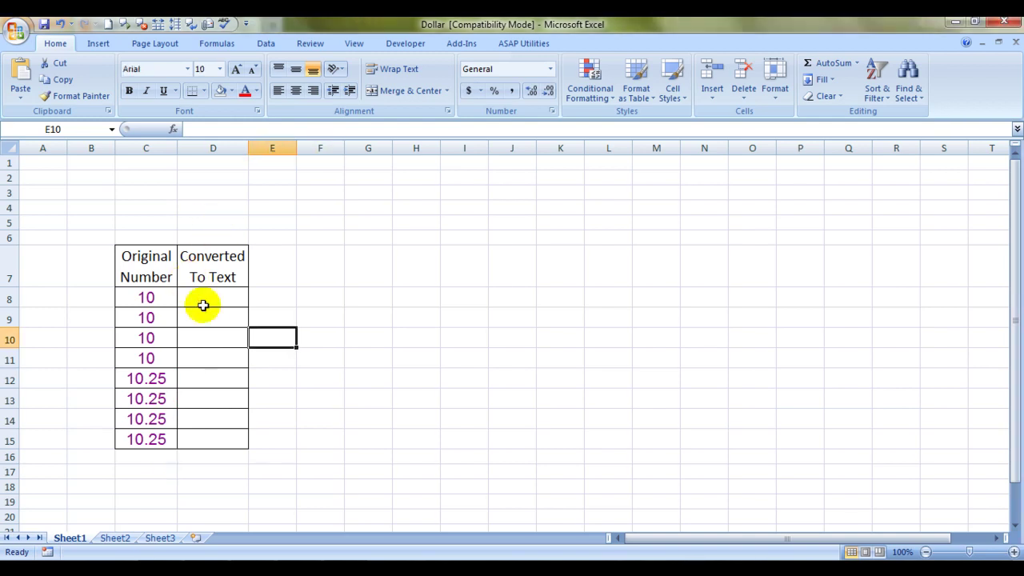
pyautogui.click(203, 304)
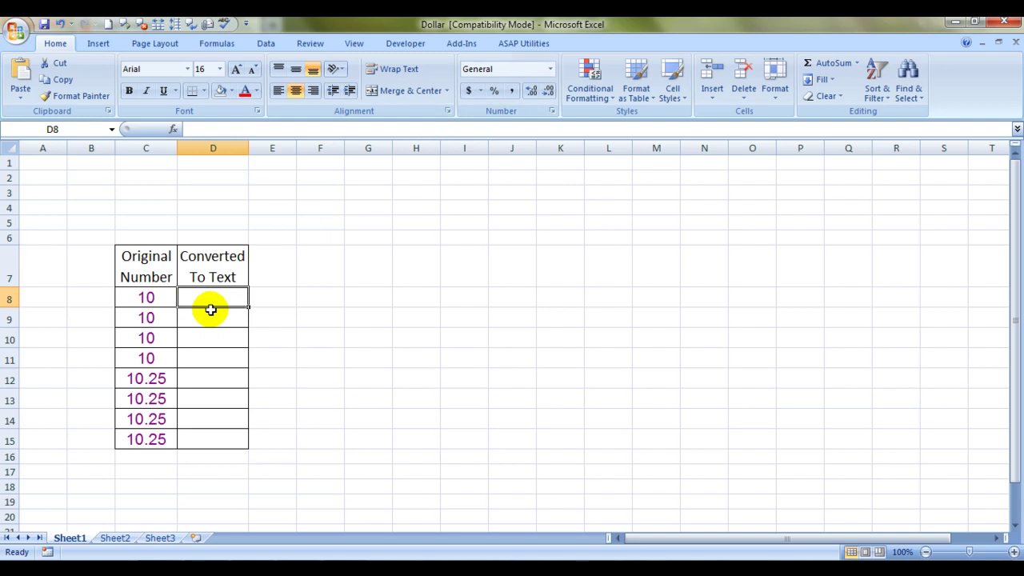
pyautogui.write('=DOLLO')
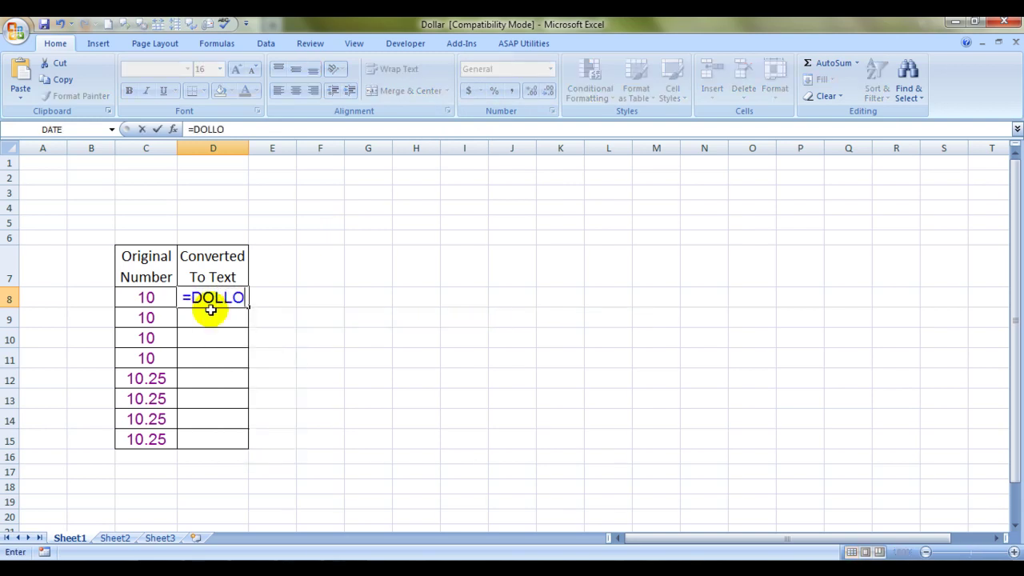
pyautogui.write('R')
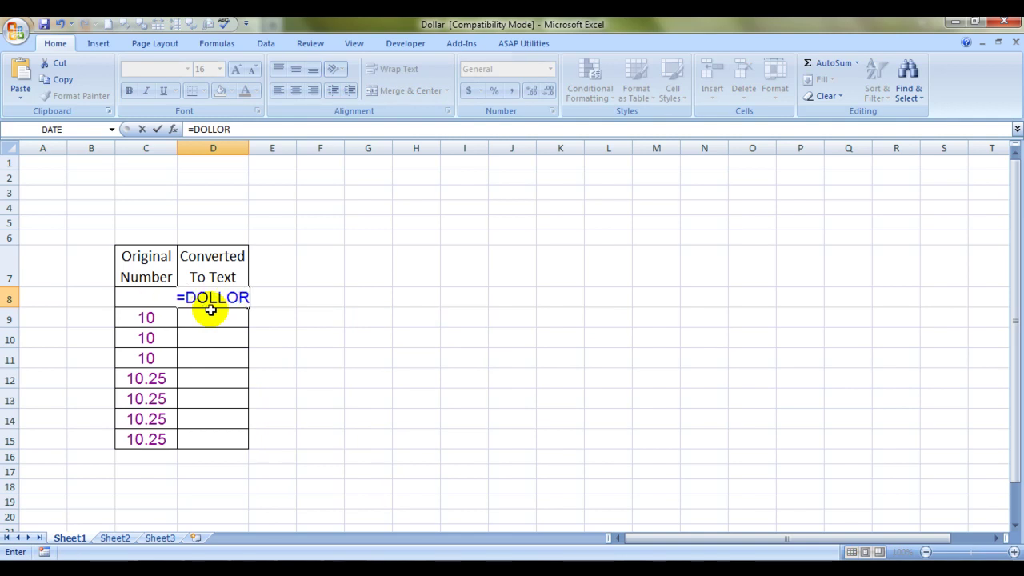
pyautogui.press('Tab')
pyautogui.press('Left')
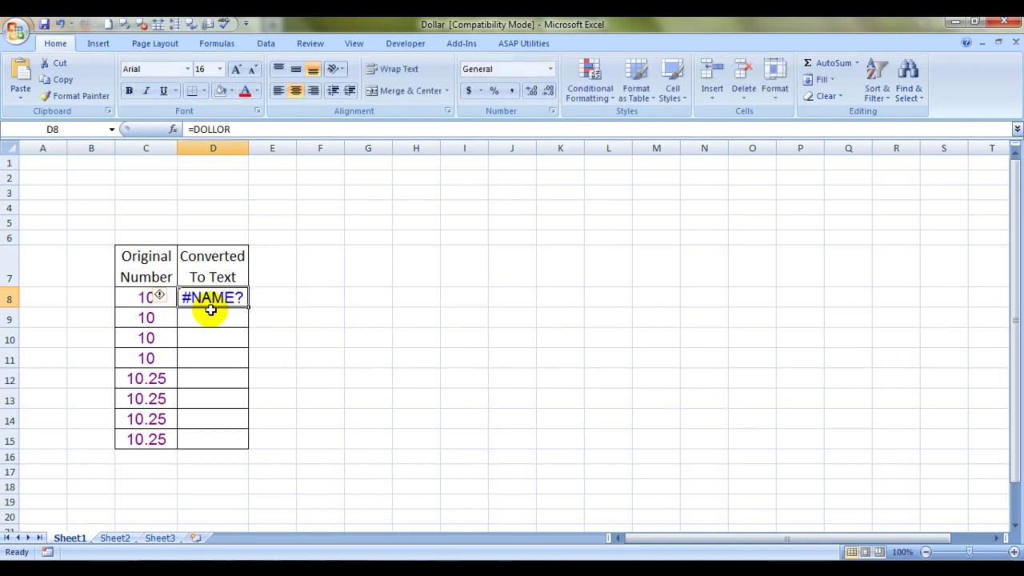
pyautogui.write('=DOLL')
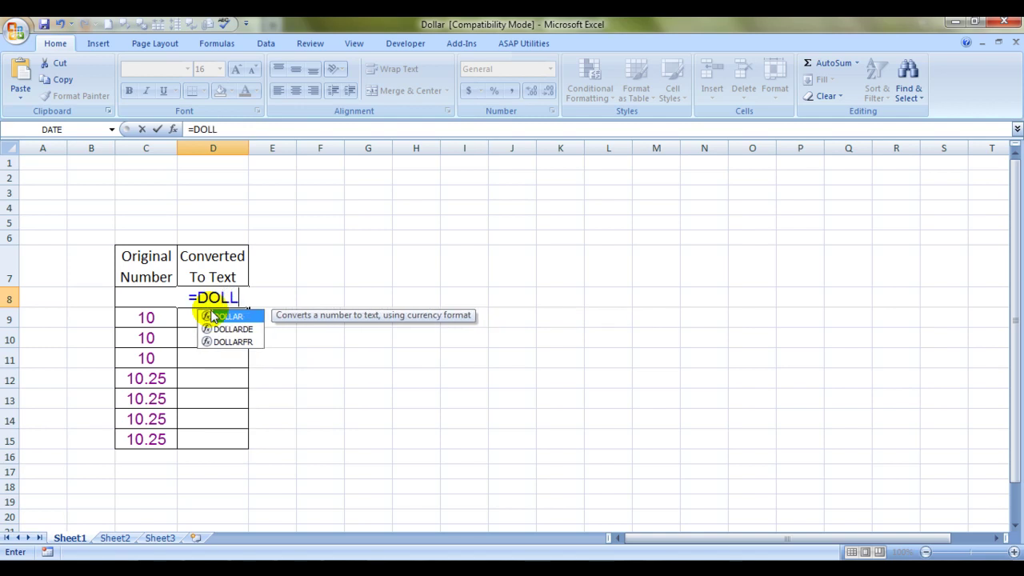
pyautogui.write('OE\\R')
pyautogui.press('BackSpace')
pyautogui.press('BackSpace')
pyautogui.write('R')
pyautogui.press('Tab')
# Rewrite D8 as =DOLLOR(C8), which returns #NAME?, and reselect the cell.
pyautogui.click(210, 309)
pyautogui.write('=')
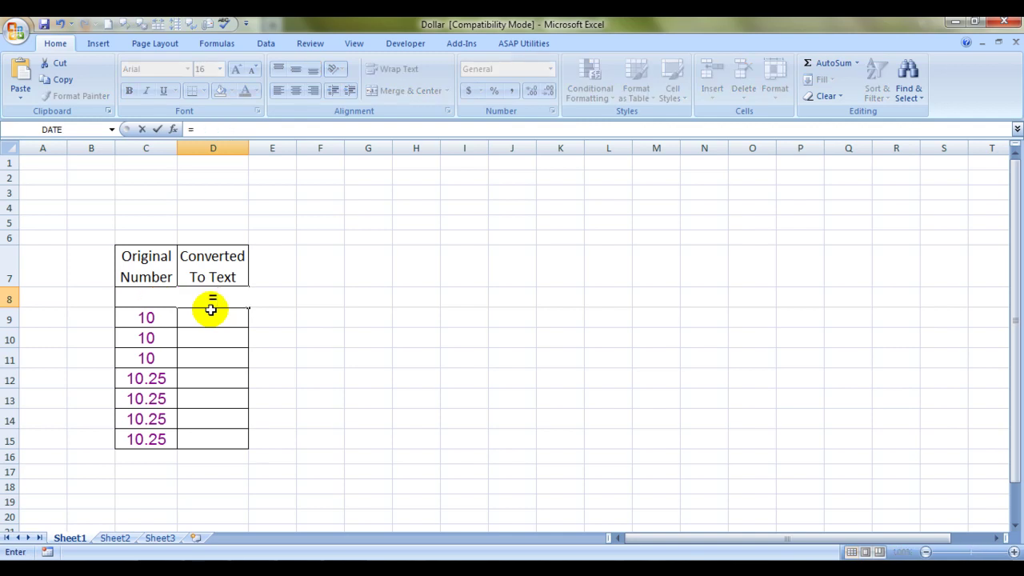
pyautogui.write('DOLLOR')
pyautogui.press('Tab')
pyautogui.click(210, 309)
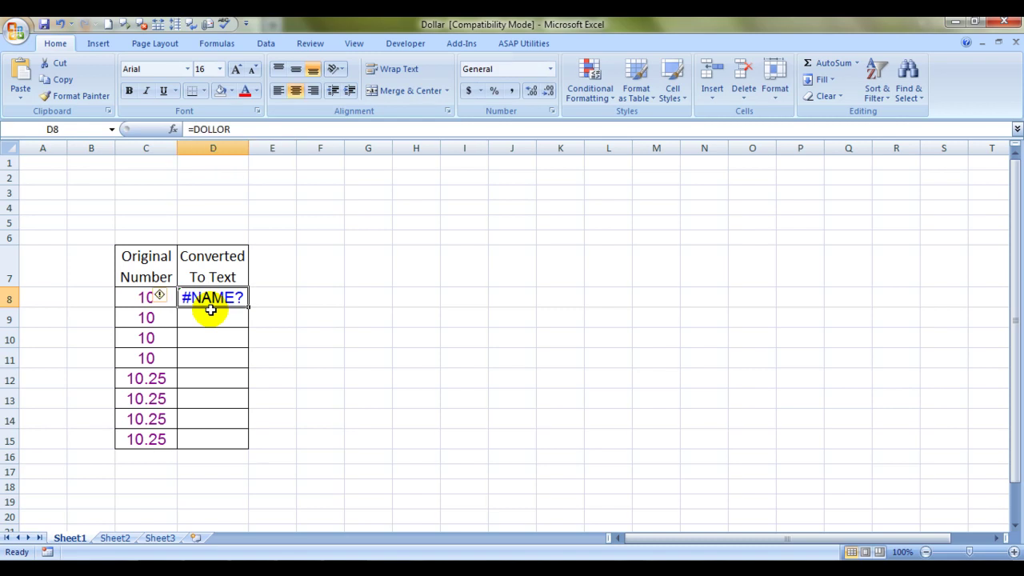
pyautogui.press('Delete')
pyautogui.write('=DOL')
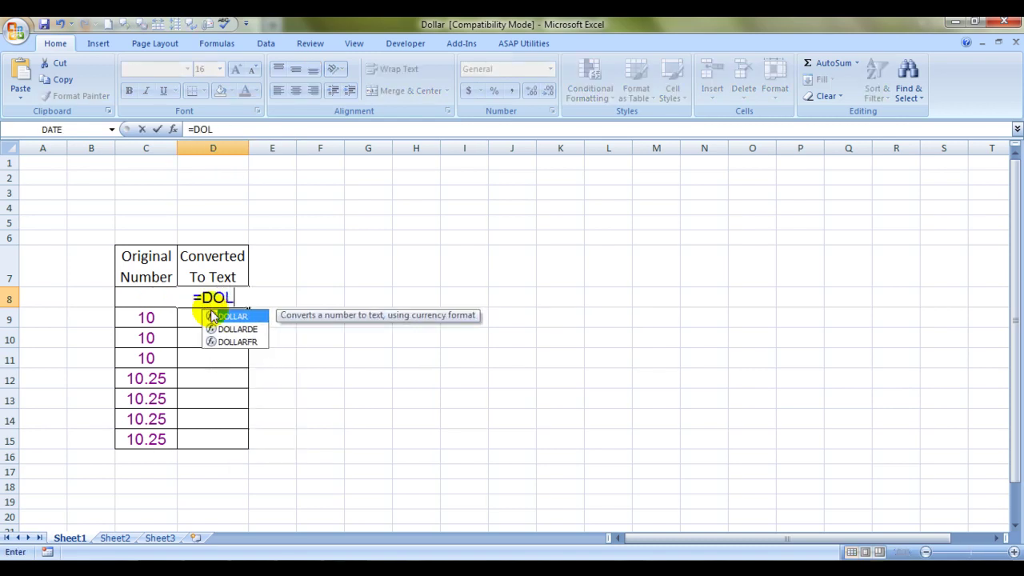
pyautogui.write('LOR(')
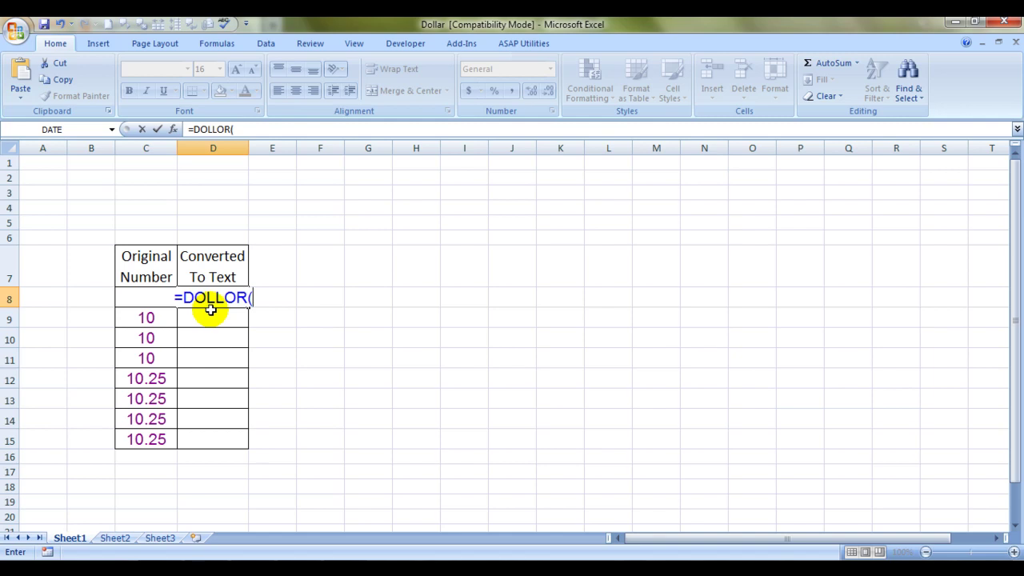
pyautogui.click(138, 322)
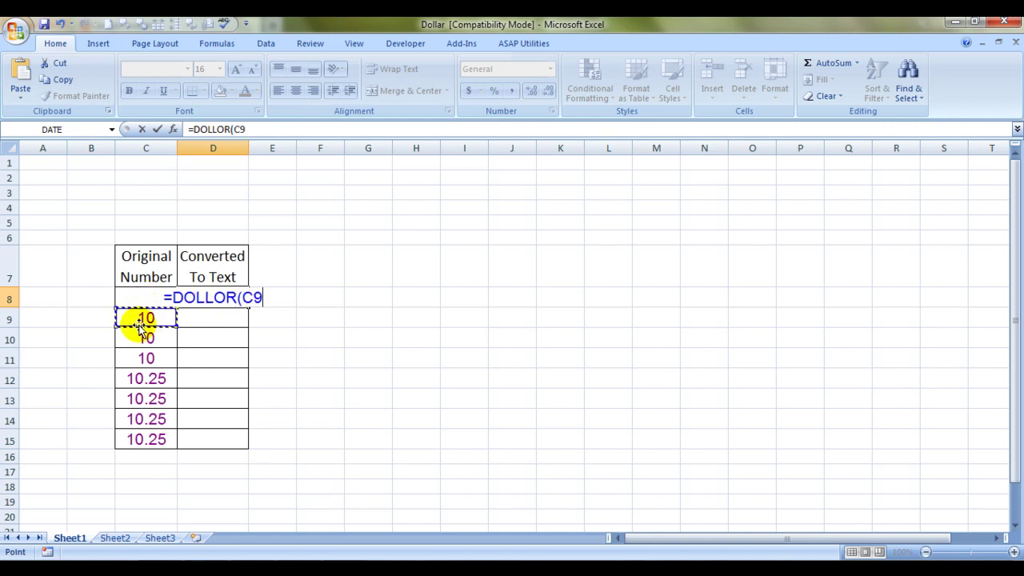
pyautogui.press('BackSpace')
pyautogui.write('8)')
pyautogui.press('Return')
pyautogui.click(214, 291)
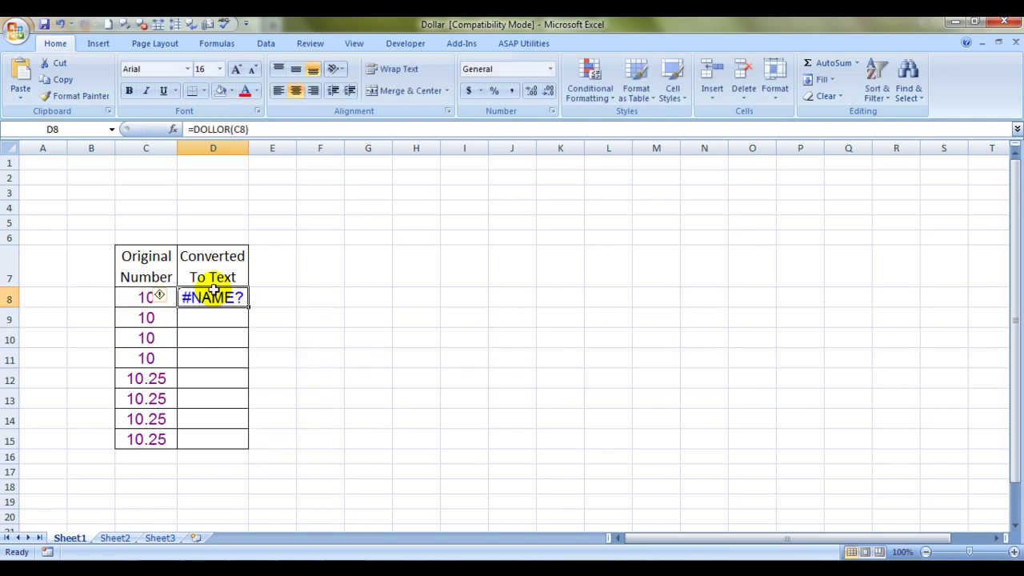
# Replace D8's formula with =DOLLAR(C8) from autocomplete, giving $10.00.
pyautogui.press('BackSpace')
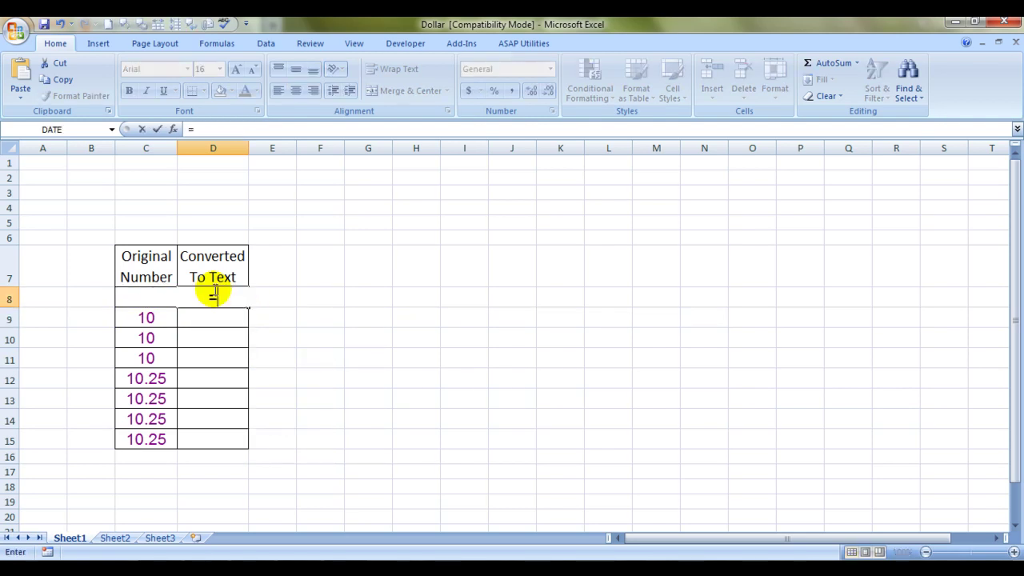
pyautogui.write('=D')
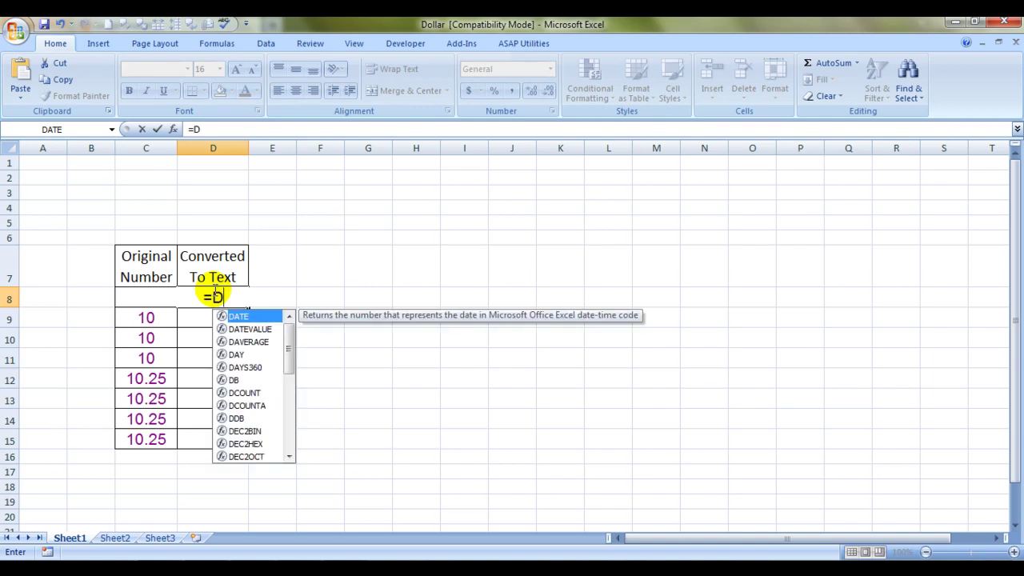
pyautogui.write('O')
pyautogui.press('Down')
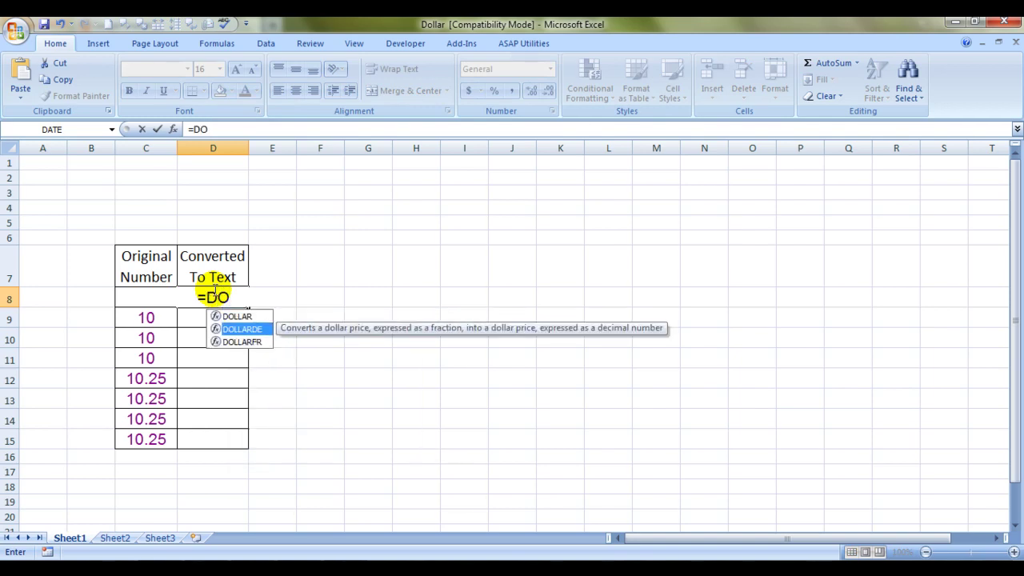
pyautogui.press('Up')
pyautogui.press('Tab')
pyautogui.press('Left')
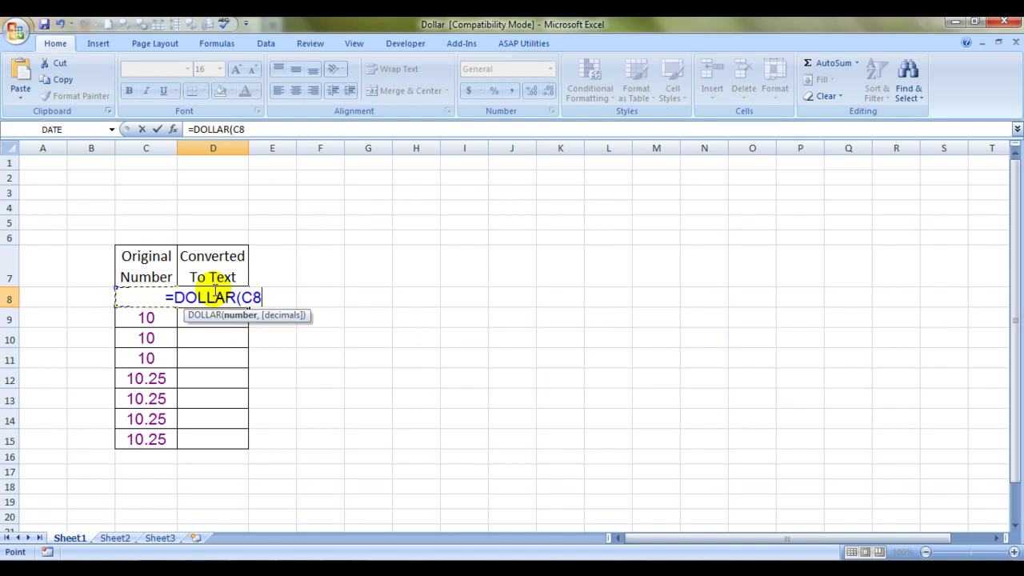
pyautogui.write(')')
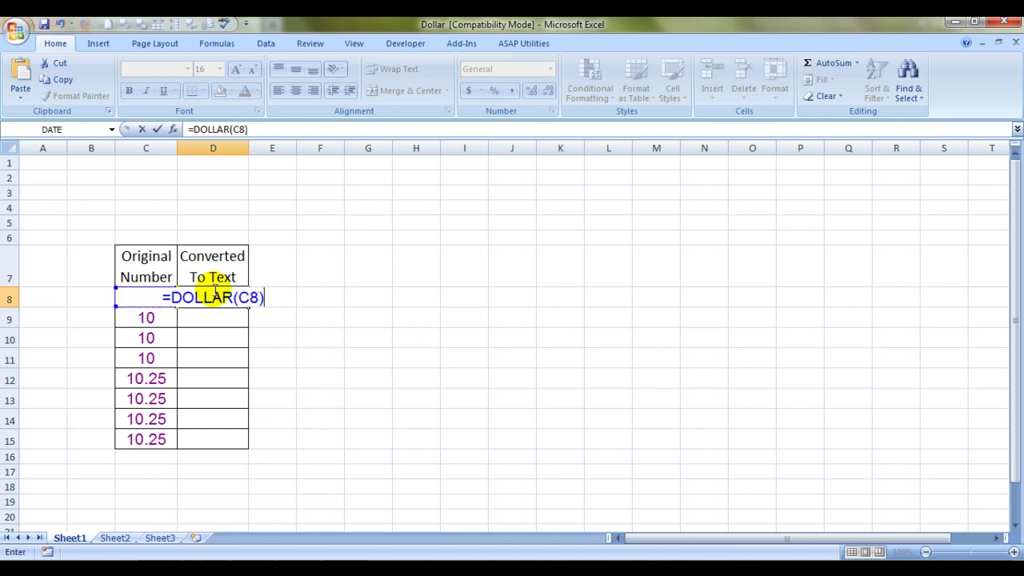
pyautogui.press('Return')
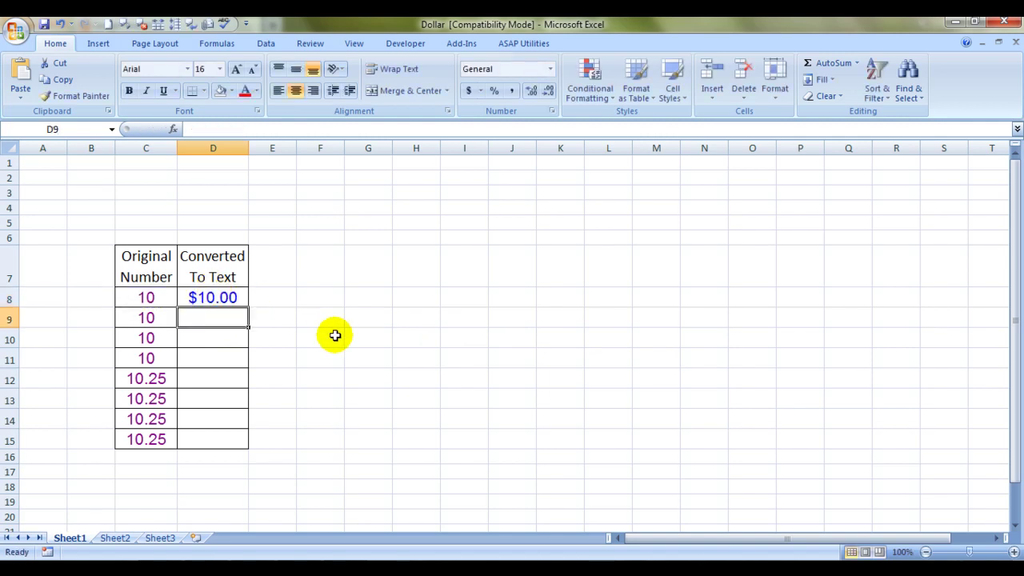
# Compare D8's DOLLAR formula with C8's original value 10.
pyautogui.click(217, 298)
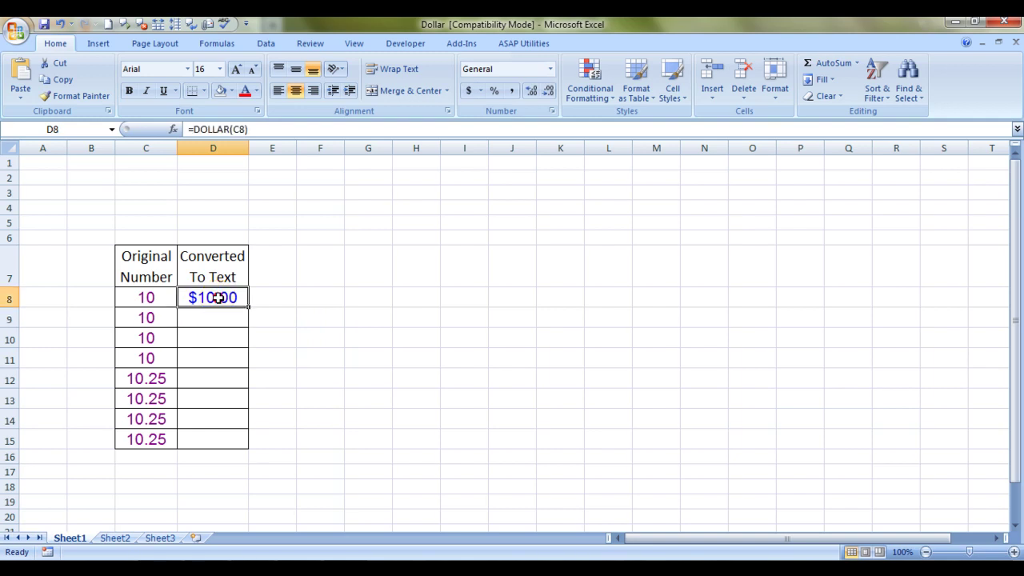
pyautogui.click(145, 298)
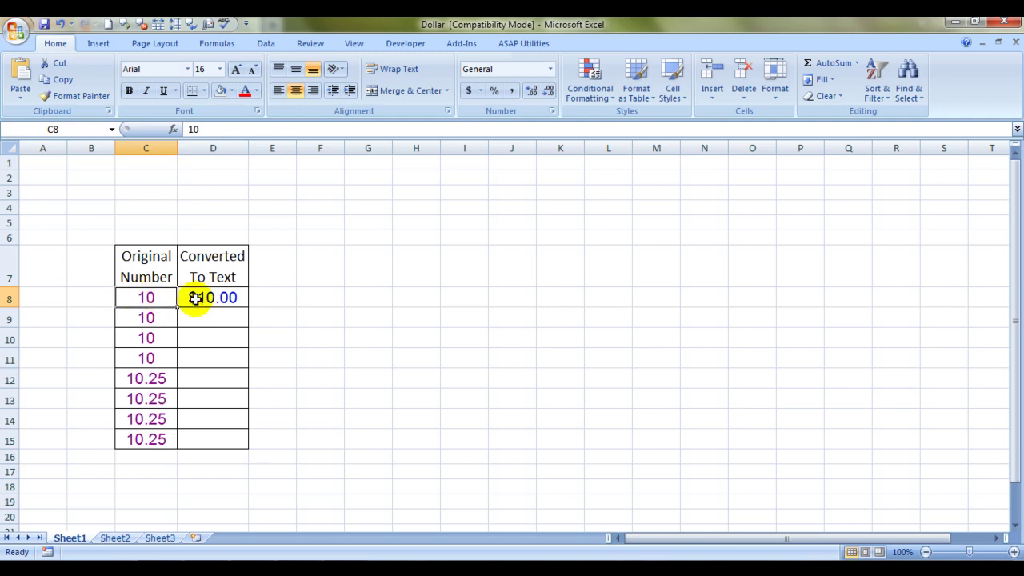
pyautogui.click(228, 298)
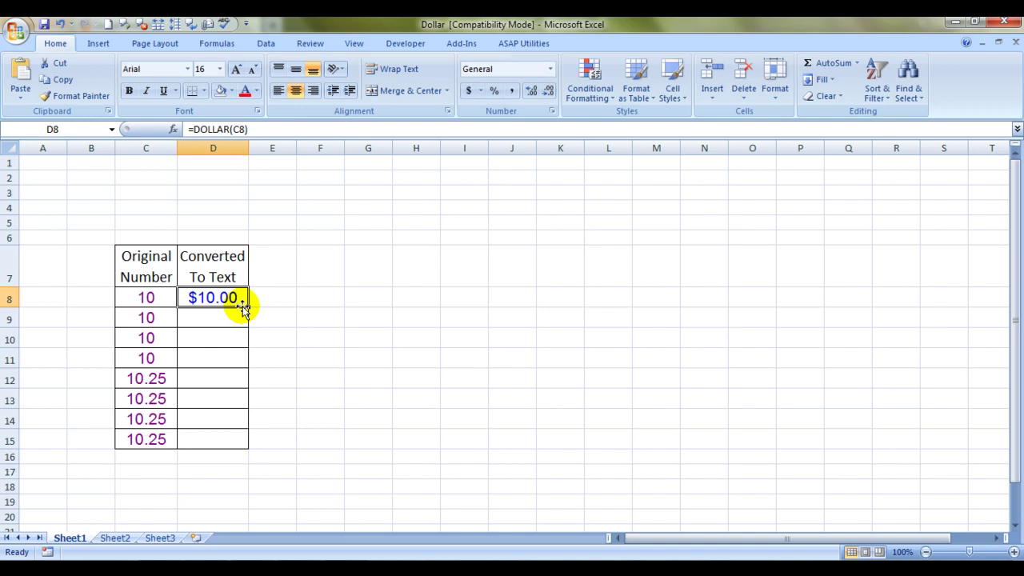
pyautogui.click(242, 309)
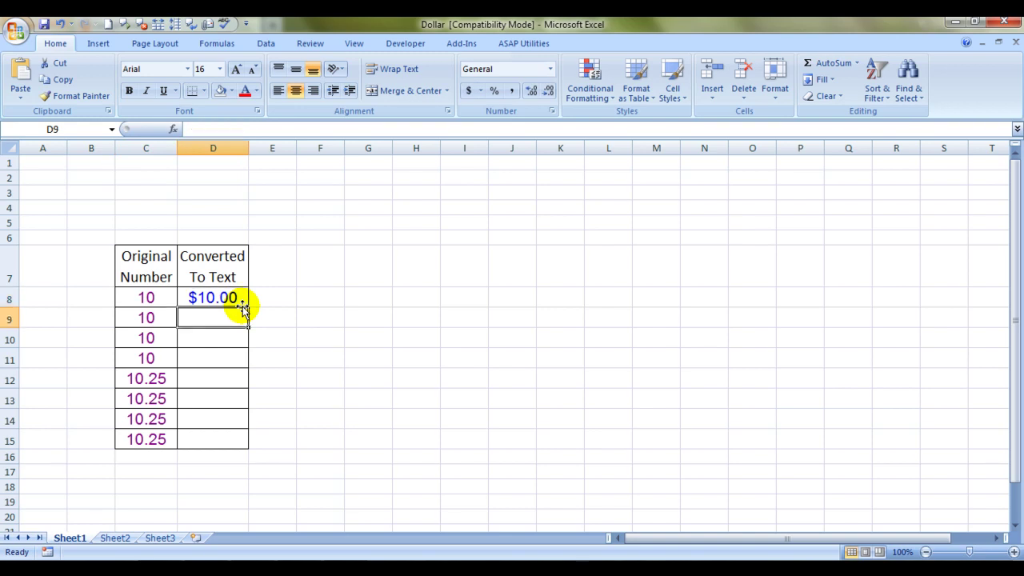
# Enter =DOLLAR(C9,0) in D9 so it shows $10 with no decimals.
pyautogui.write('=')
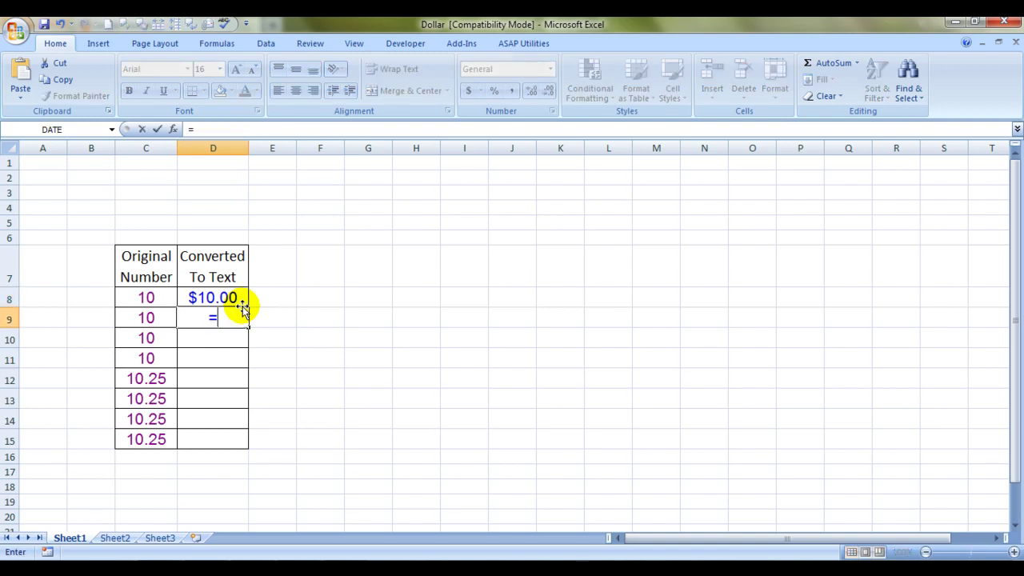
pyautogui.write('DOLLAR(')
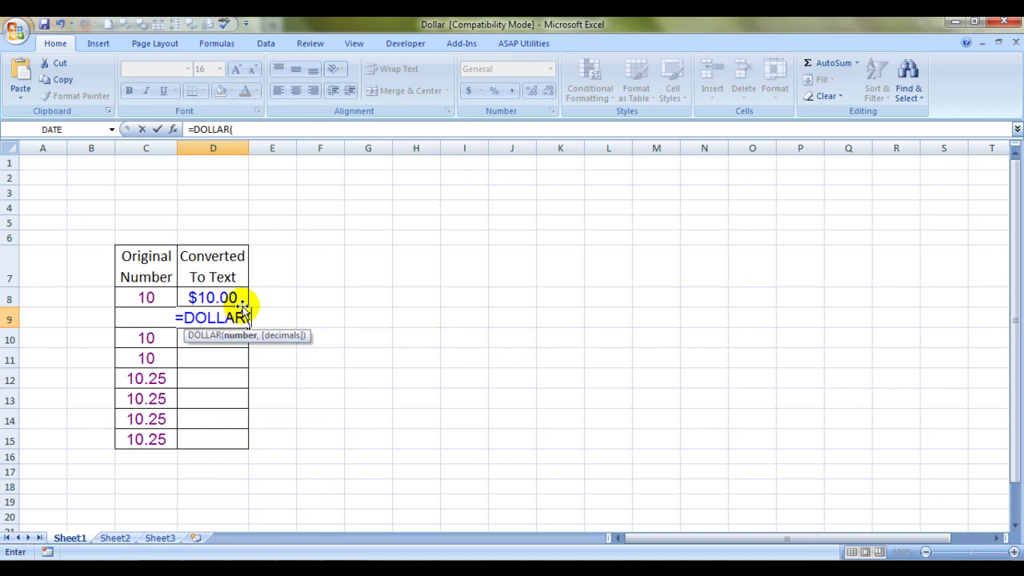
pyautogui.click(151, 318)
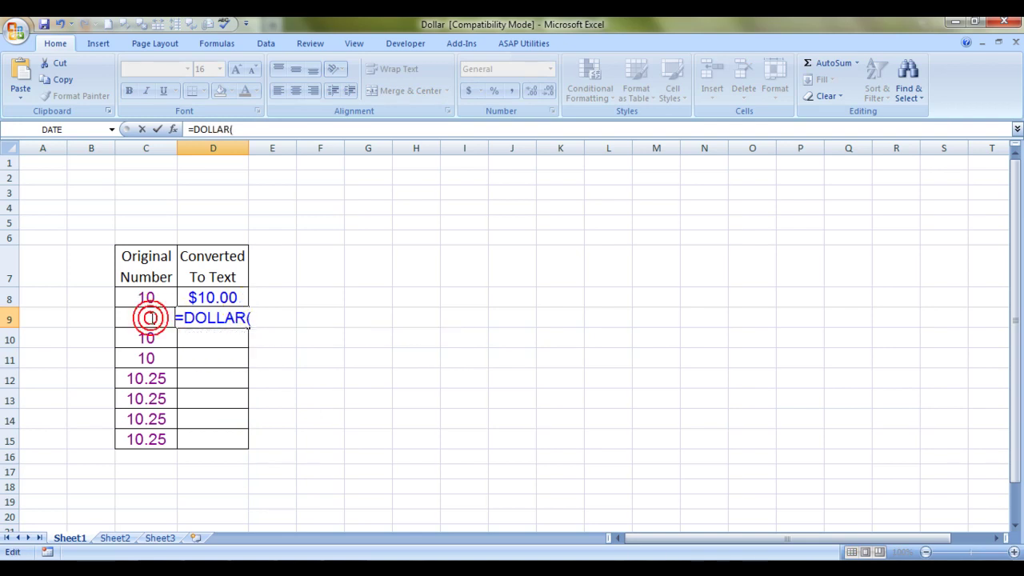
pyautogui.write('C')
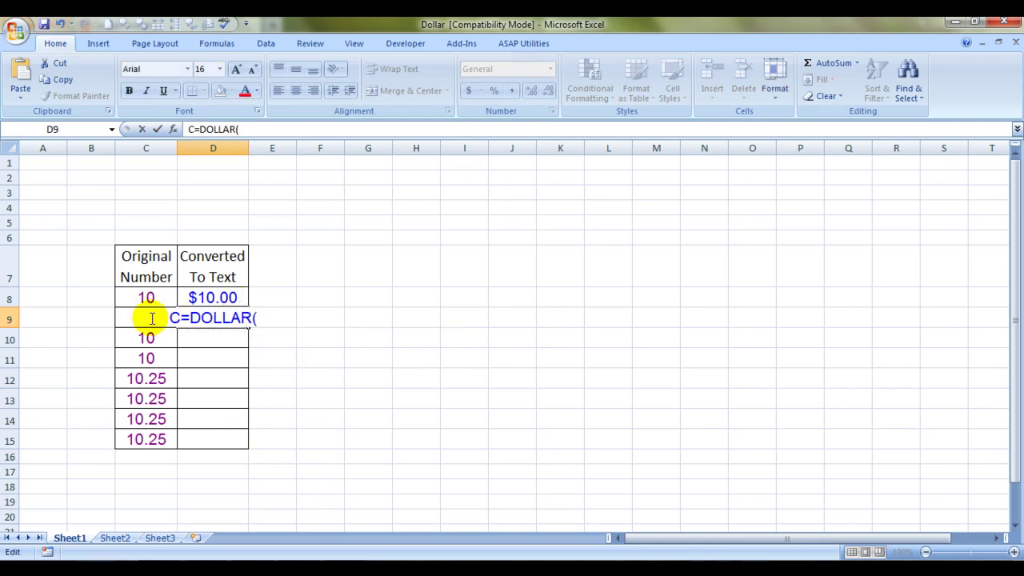
pyautogui.write('C')
pyautogui.press('BackSpace')
pyautogui.press('BackSpace')
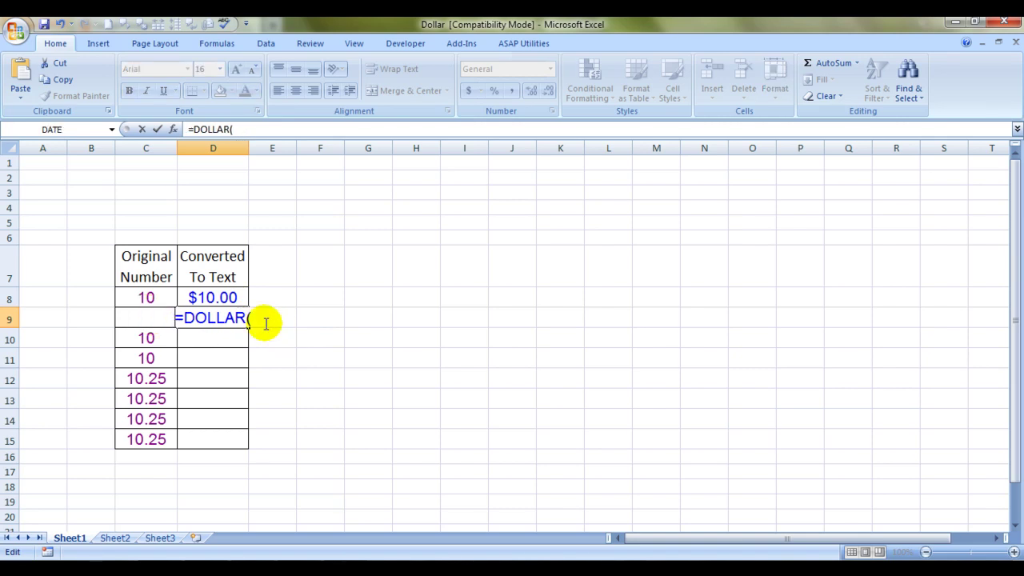
pyautogui.click(265, 323)
pyautogui.write('C9')
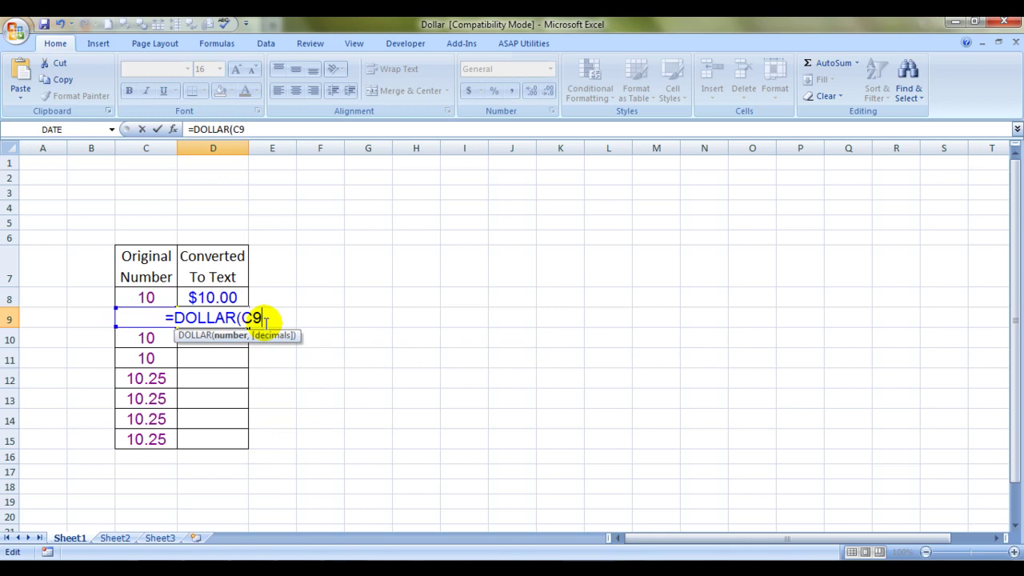
pyautogui.write(',')
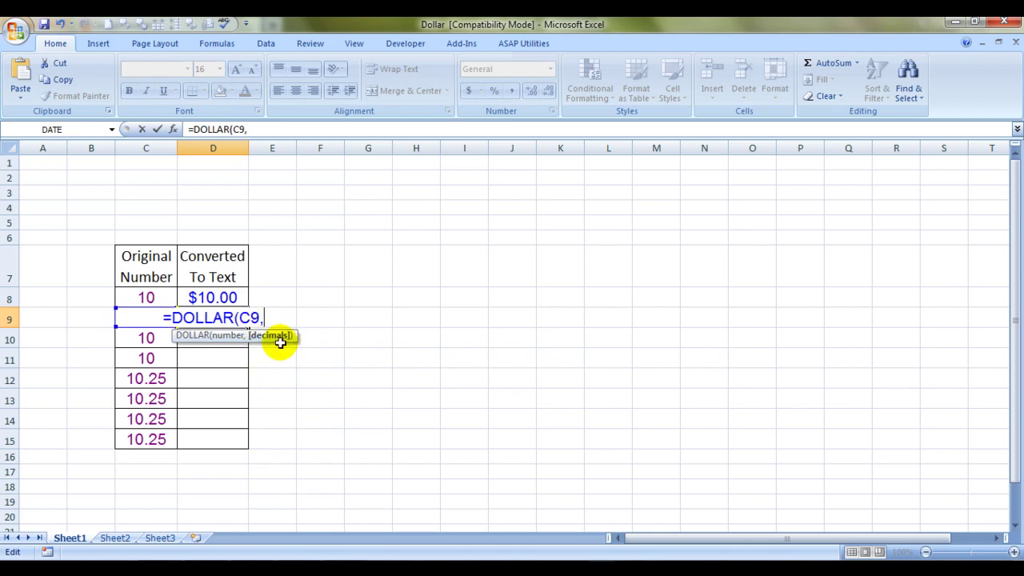
pyautogui.write('0)')
pyautogui.press('Return')
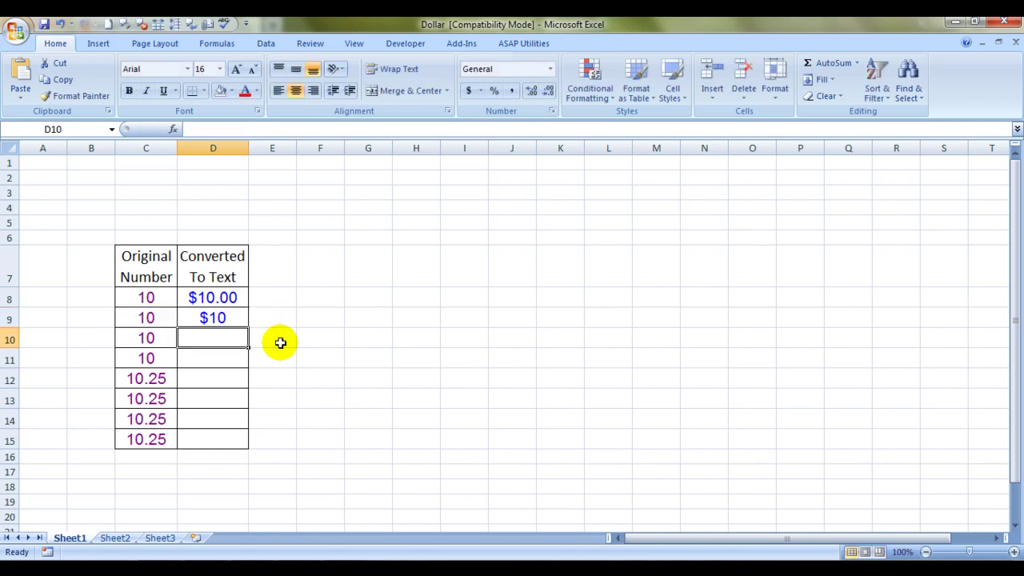
# Enter =DOLLAR(C10,1) in D10 so it displays $10.0, then verify it.
pyautogui.press('Up')
pyautogui.press('Down')
pyautogui.write('=DOLLAR(')
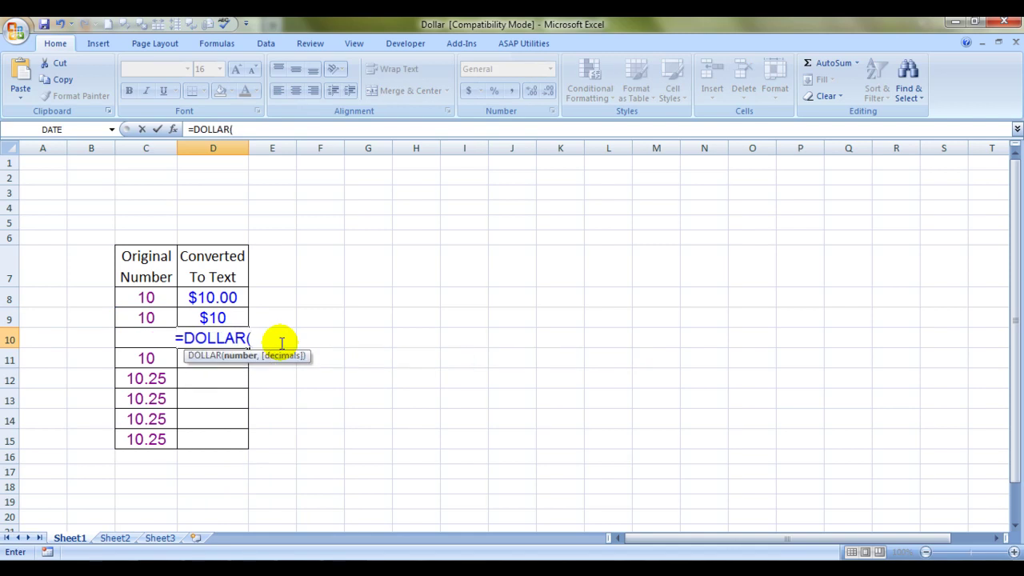
pyautogui.write('C10')
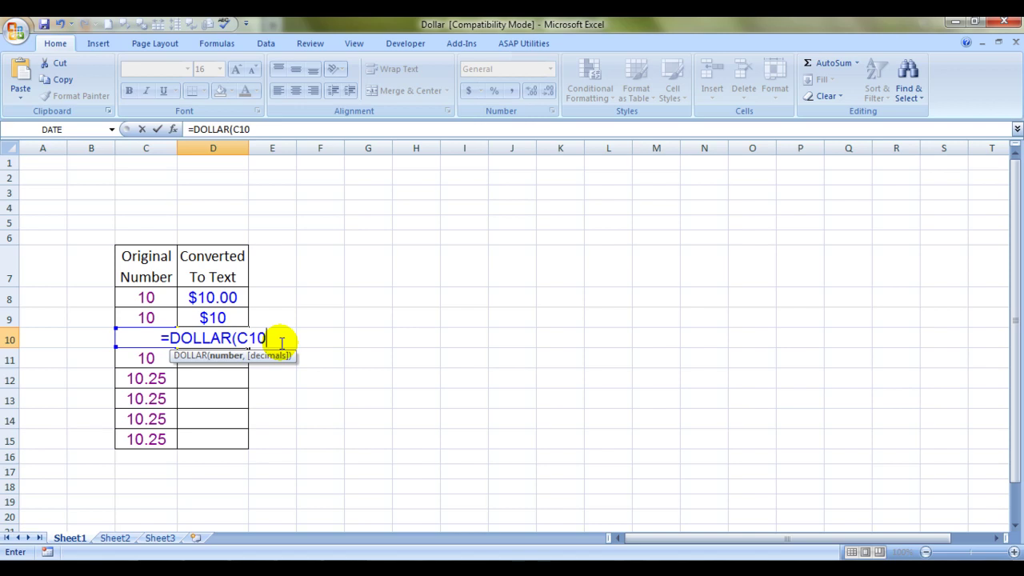
pyautogui.write(',')
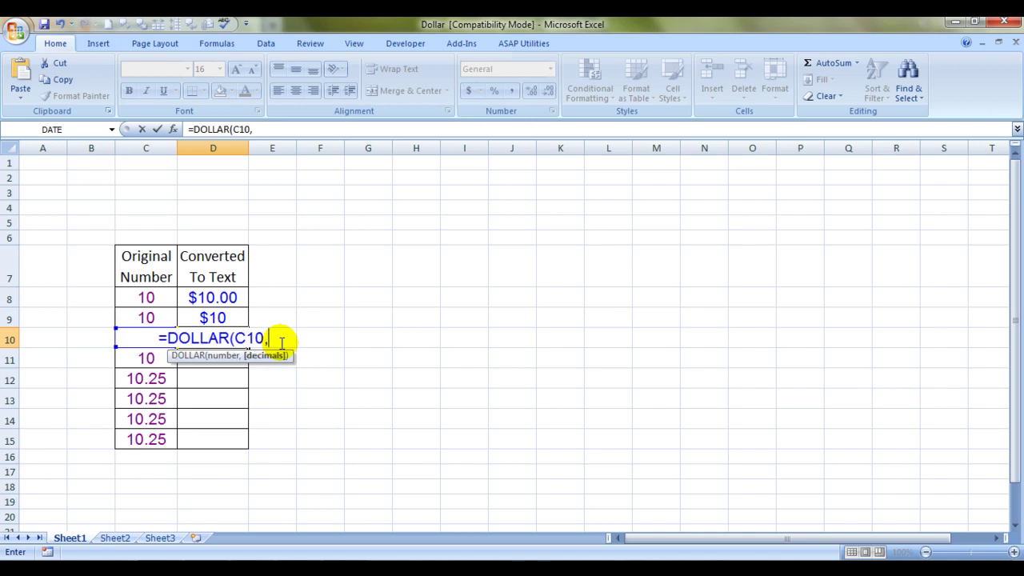
pyautogui.write('1')
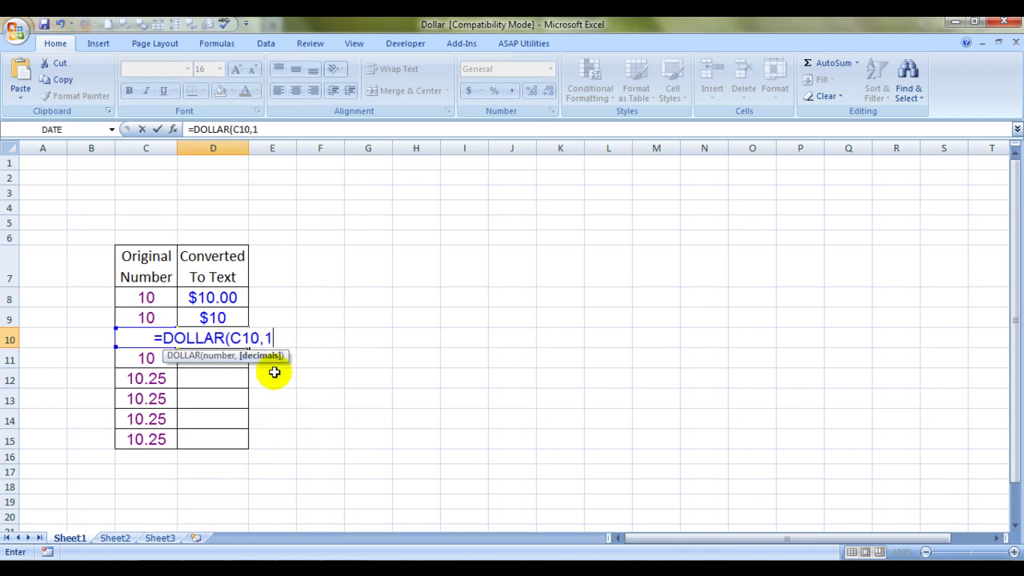
pyautogui.press('Return')
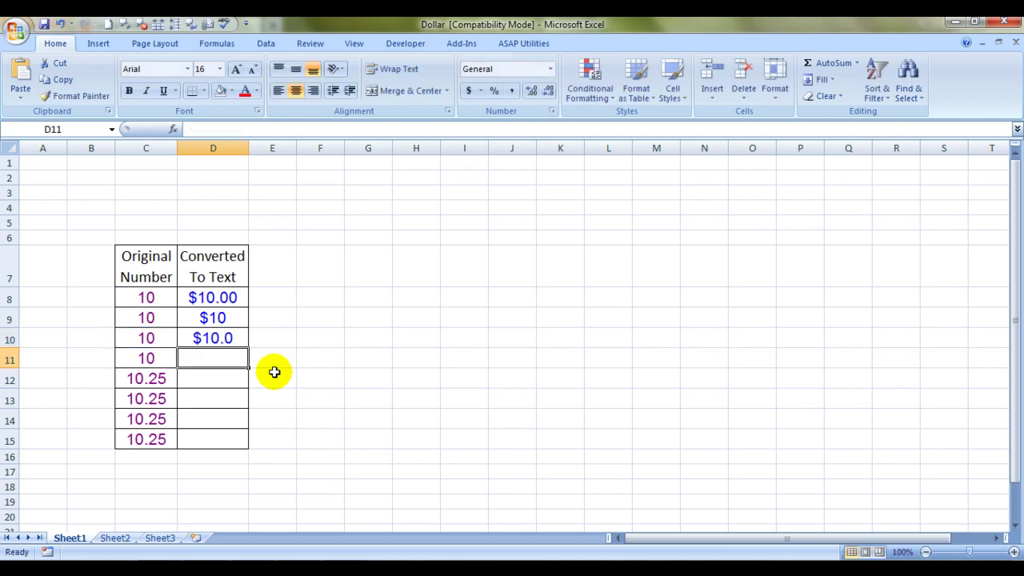
pyautogui.press('Up')
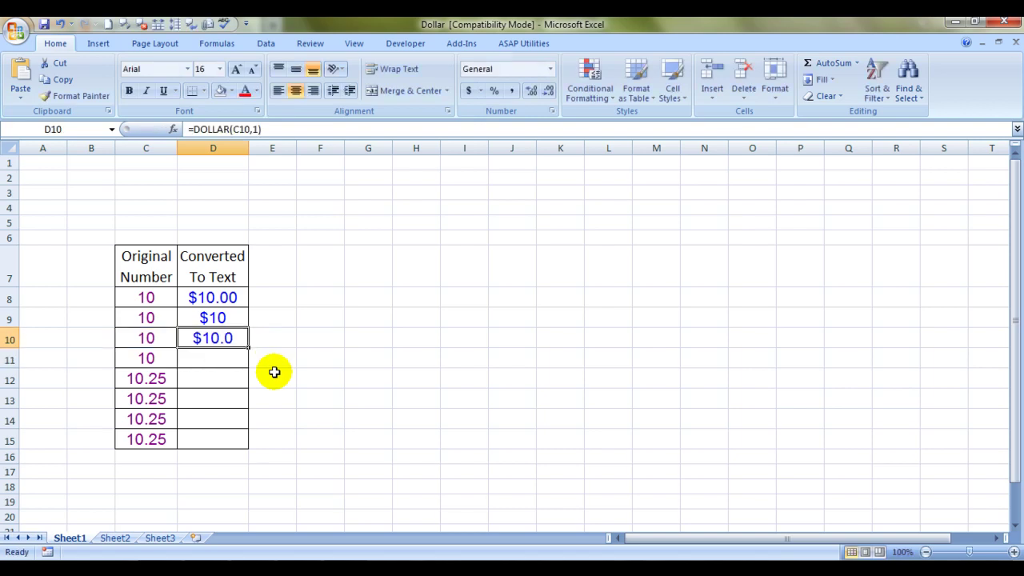
pyautogui.press('Down')
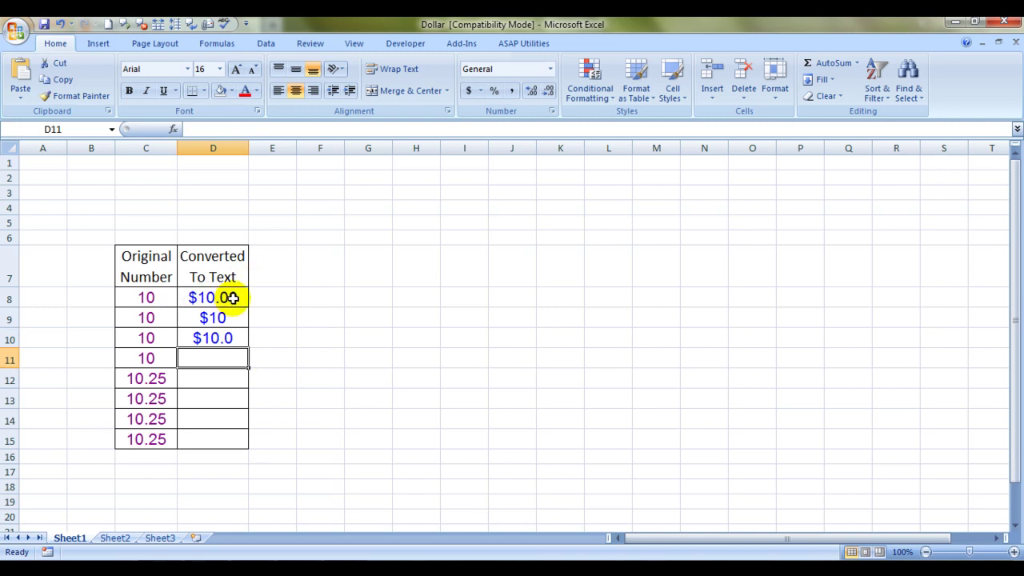
# Enter =DOLLAR(C11,3) in D11 so it shows $10.000 with three decimals.
pyautogui.write('=DP')
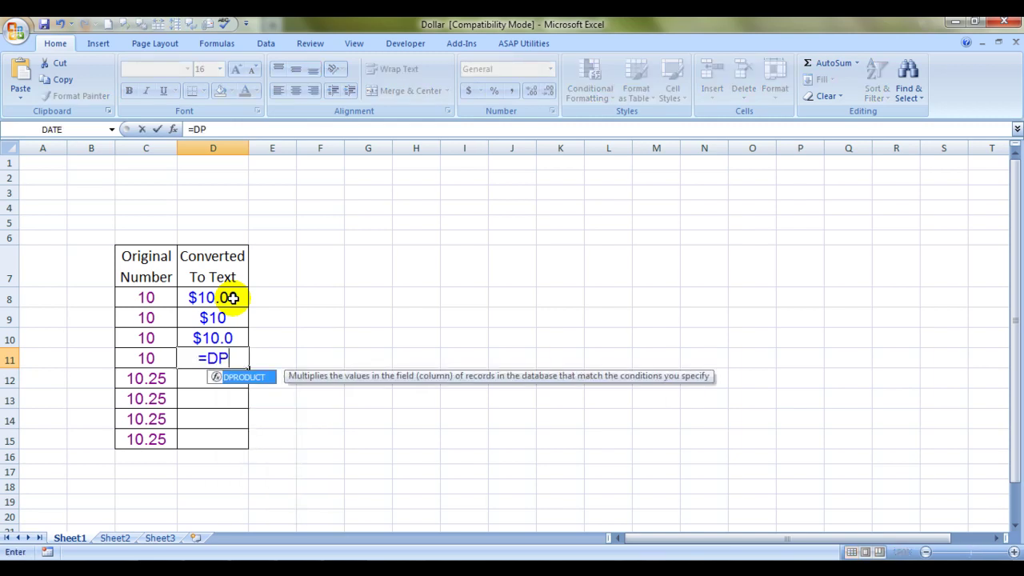
pyautogui.press('BackSpace')
pyautogui.write('OLLAR(')
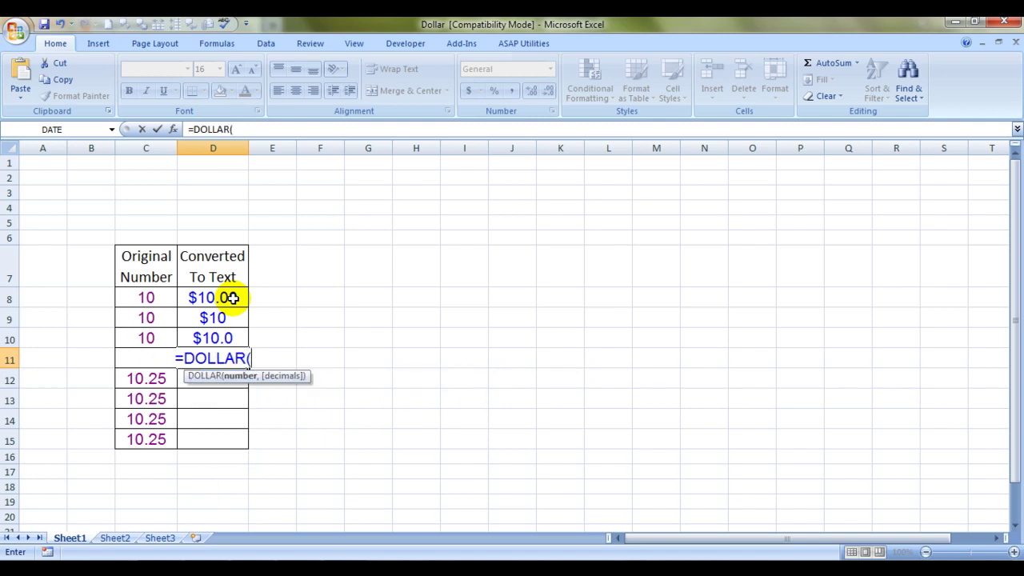
pyautogui.write('C11')
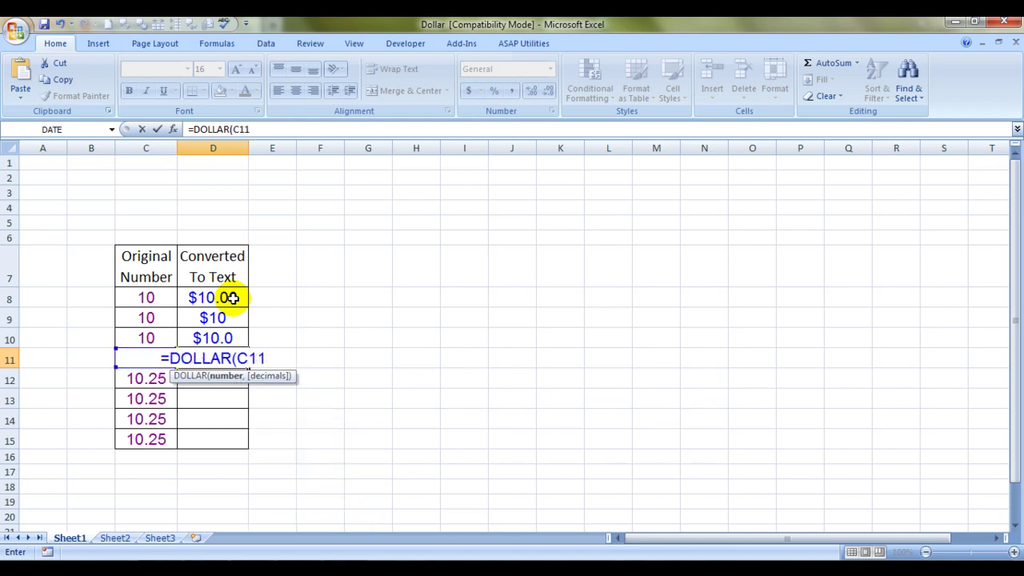
pyautogui.write(',')
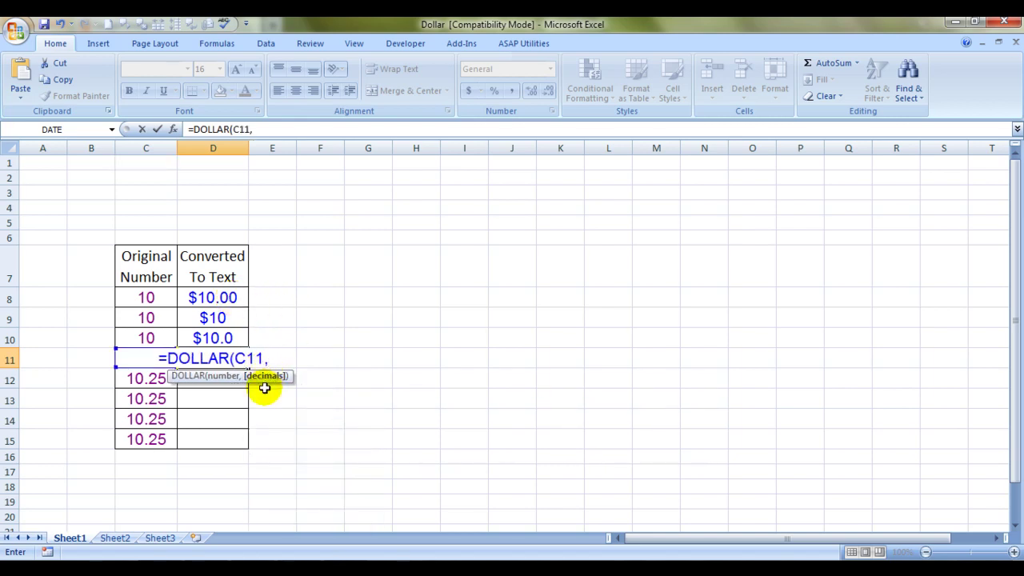
pyautogui.write('3')
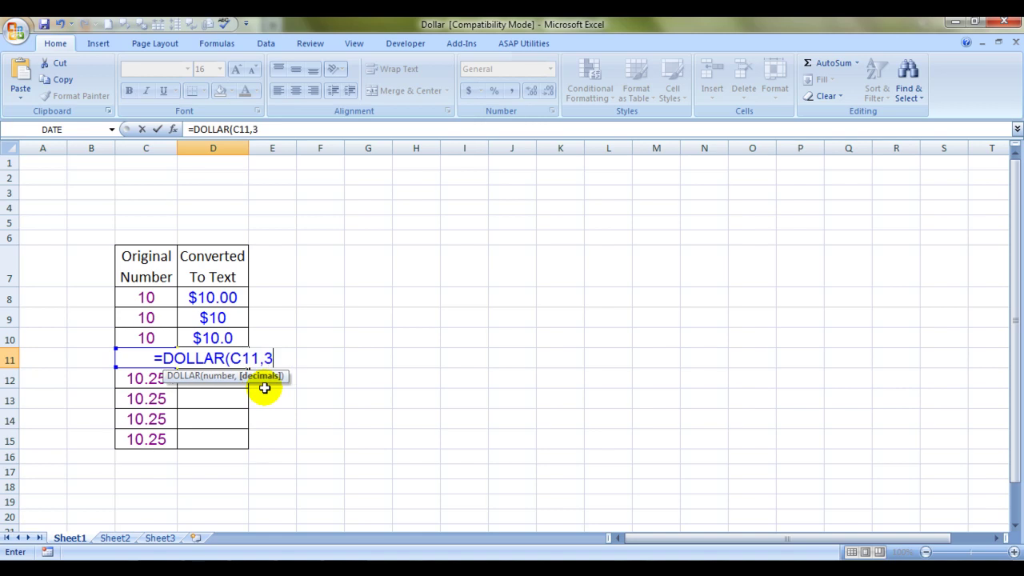
pyautogui.press('Return')
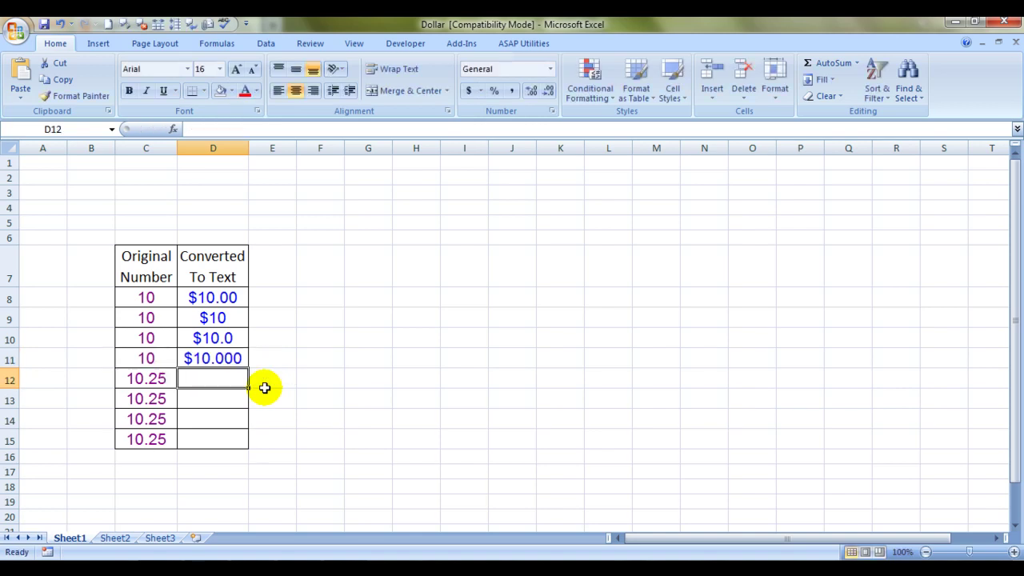
pyautogui.press('Up')
pyautogui.press('Down')
pyautogui.press('Left')
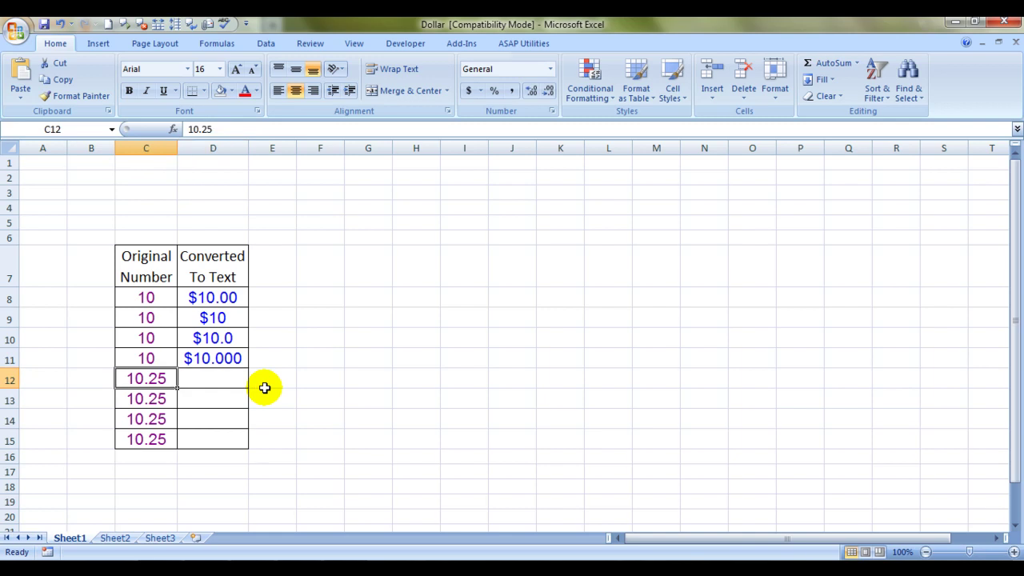
# Enter =DOLLAR(C12) in D12 so it shows $10.25 with default decimals.
pyautogui.click(223, 372)
pyautogui.write('=DOL')
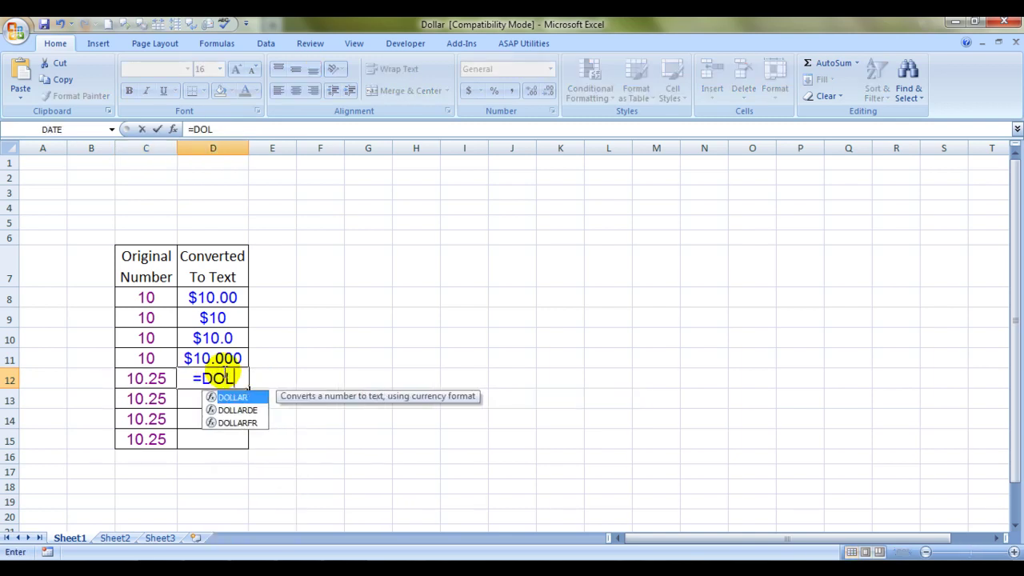
pyautogui.write('LAR(')
pyautogui.press('Left')
pyautogui.write(')')
pyautogui.press('Return')
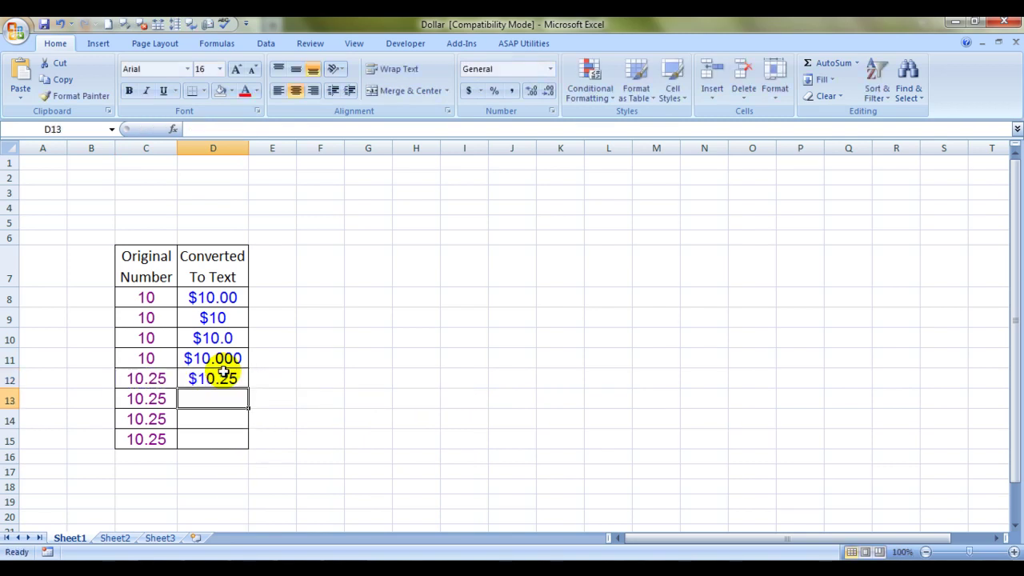
pyautogui.click(284, 418)
pyautogui.press('Up')
pyautogui.press('Up')
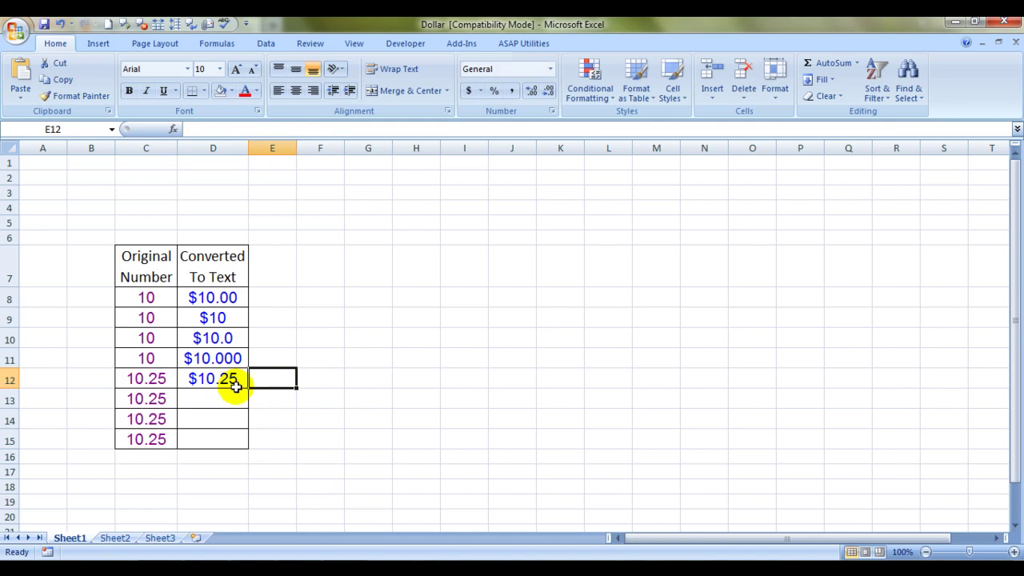
pyautogui.click(210, 379)
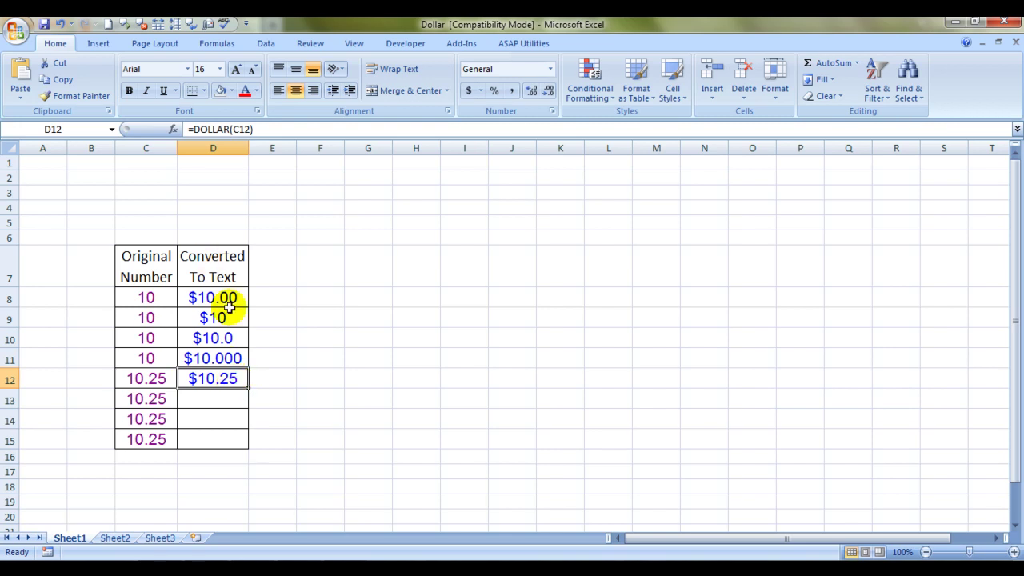
# Enter =DOLLAR(C13,0) in D13 to round 10.25 to $10.
pyautogui.click(228, 397)
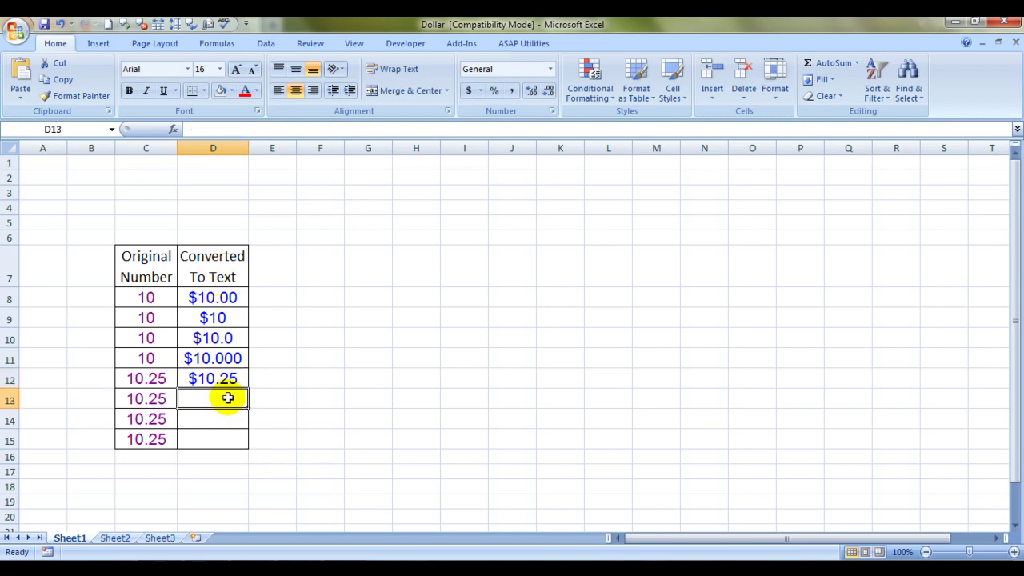
pyautogui.write('=')
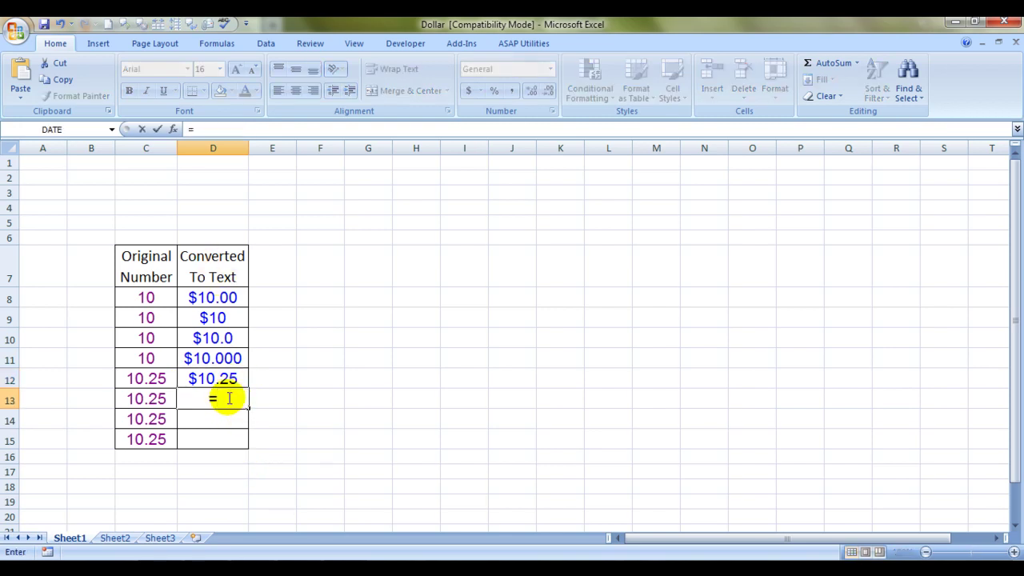
pyautogui.write('DOLLAR(')
pyautogui.press('Left')
pyautogui.write(',1')
pyautogui.press('BackSpace')
pyautogui.write('0)')
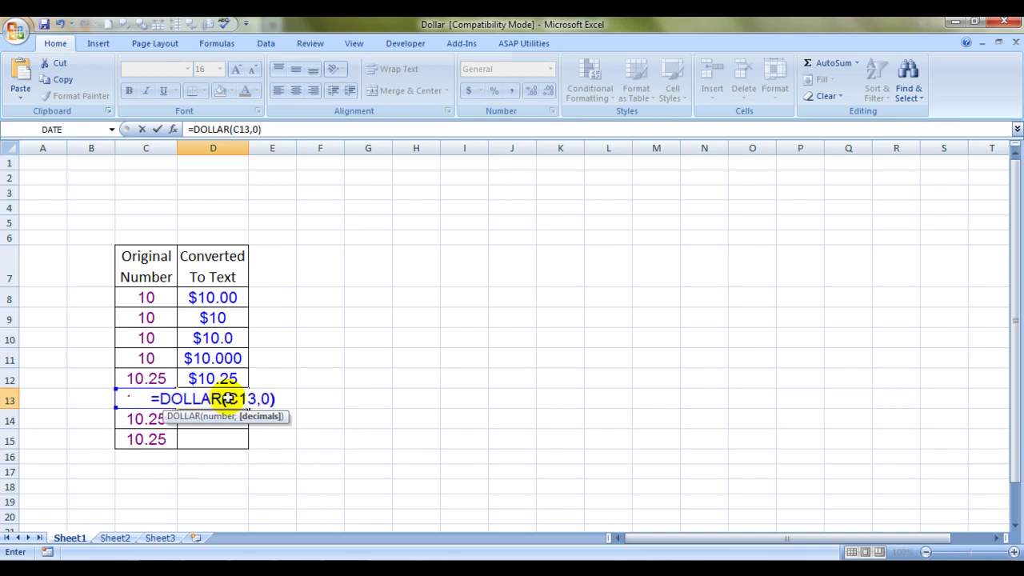
pyautogui.press('Return')
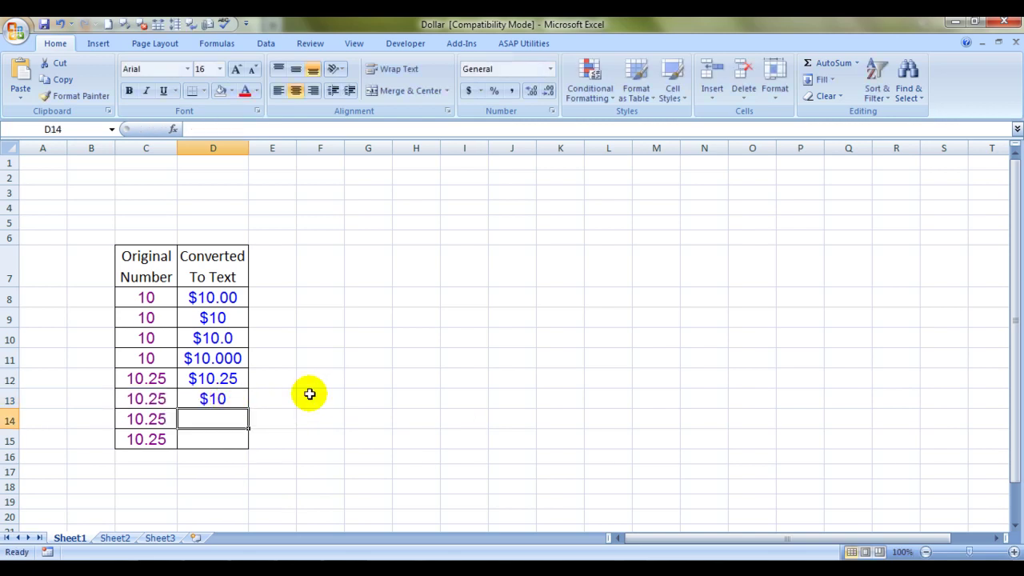
# Replace D14's misspelled =DOLAAR with =DOLLAR(C14,1), showing $10.3.
pyautogui.write('=DOLAAR')
pyautogui.press('Tab')
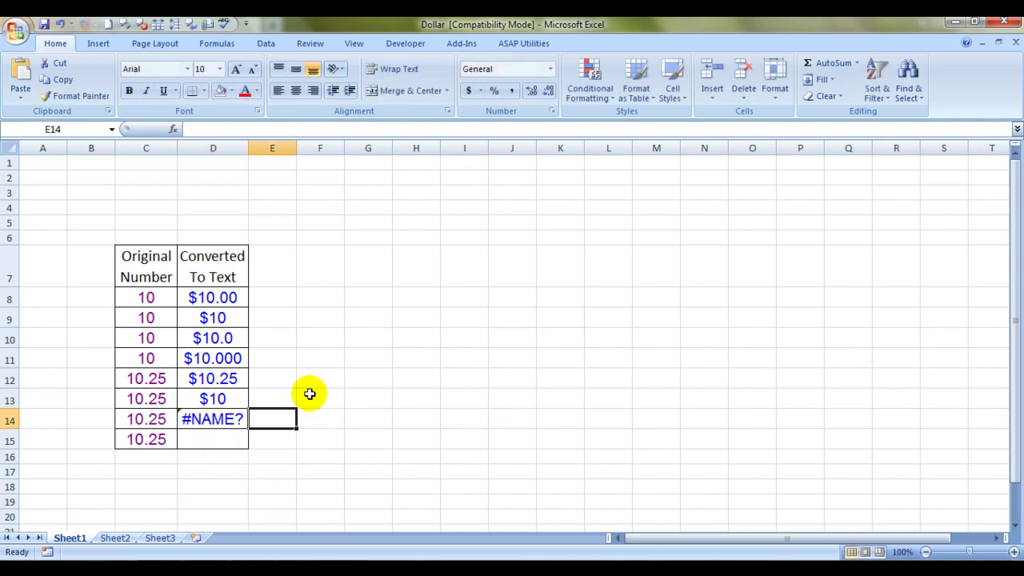
pyautogui.press('Left')
pyautogui.write('=DO')
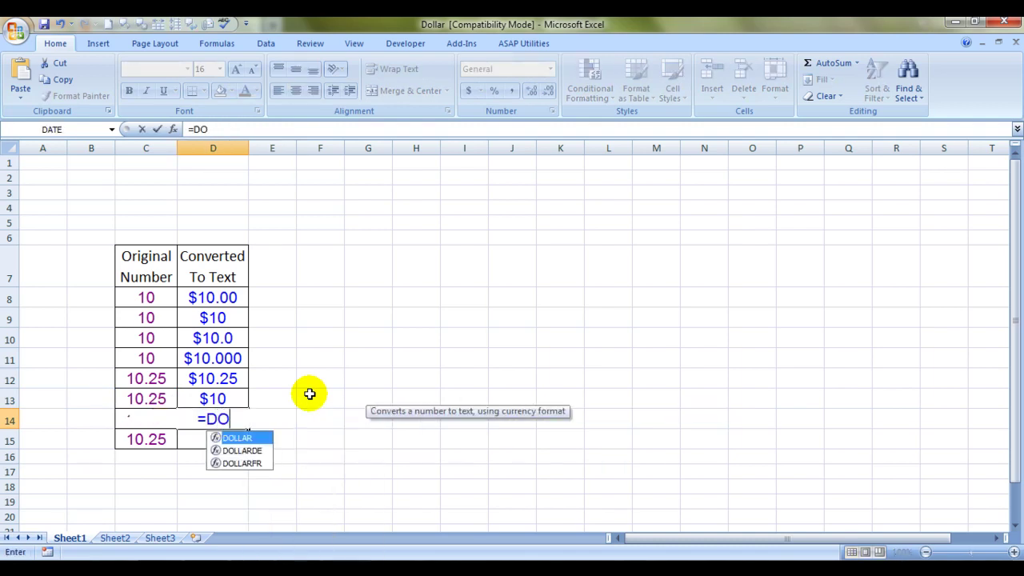
pyautogui.write('LLAR(')
pyautogui.press('Left')
pyautogui.write(',1')
pyautogui.press('Return')
pyautogui.press('Up')
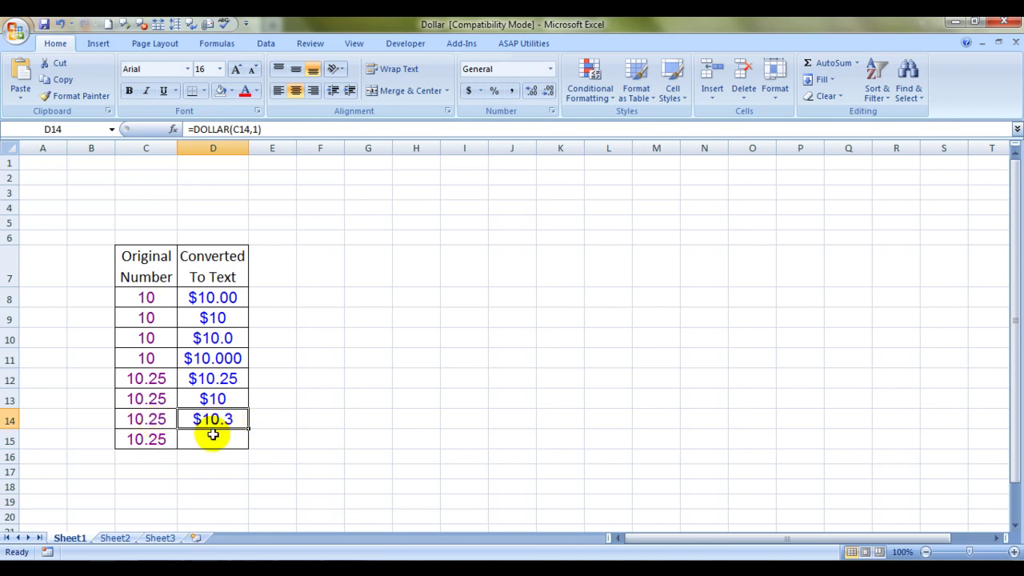
# Enter =DOLLAR(C15,3) in D15 so it shows $10.250.
pyautogui.click(212, 435)
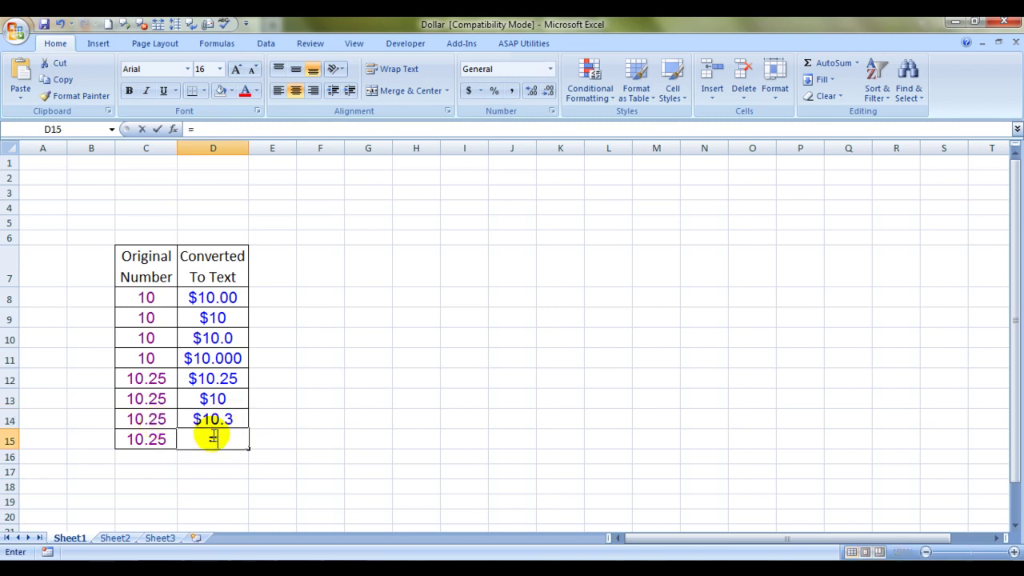
pyautogui.write('=')
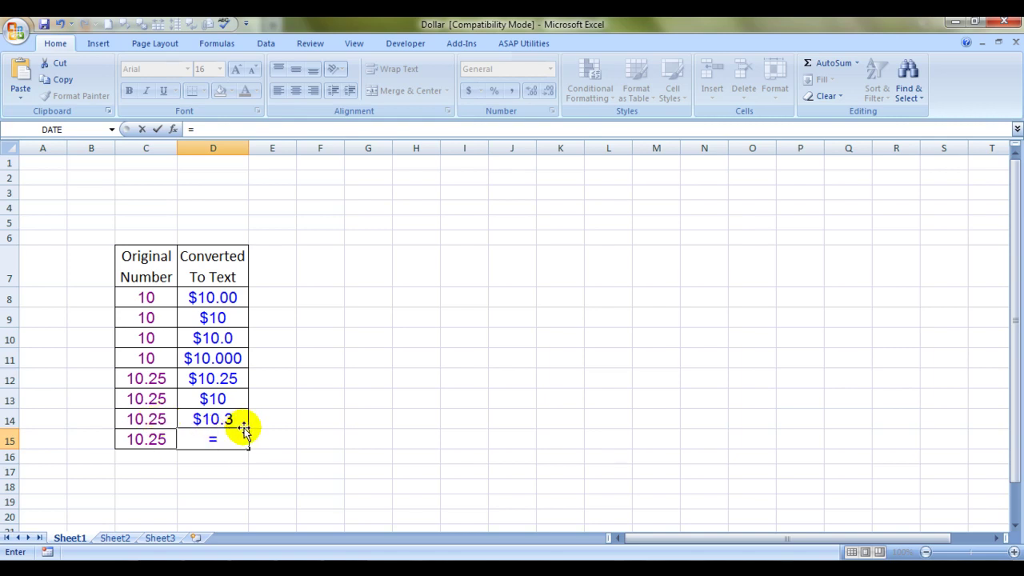
pyautogui.write('DO')
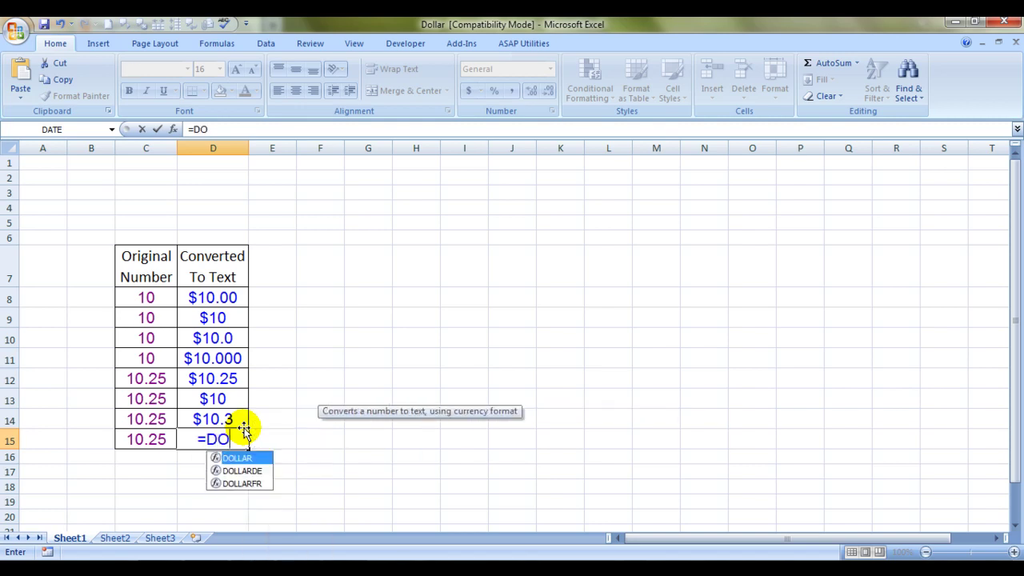
pyautogui.write('LLAR(')
pyautogui.press('Left')
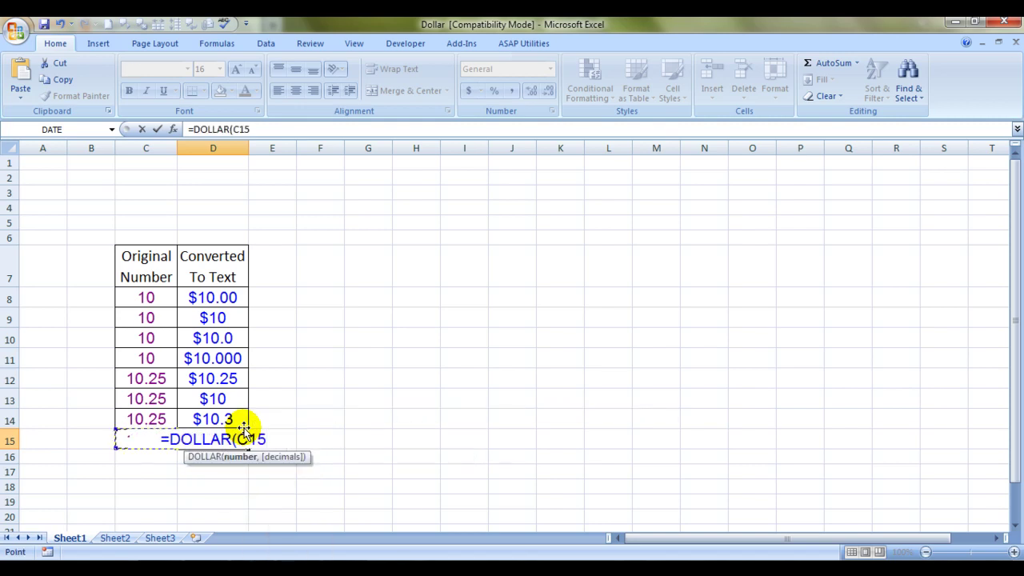
pyautogui.write(',')
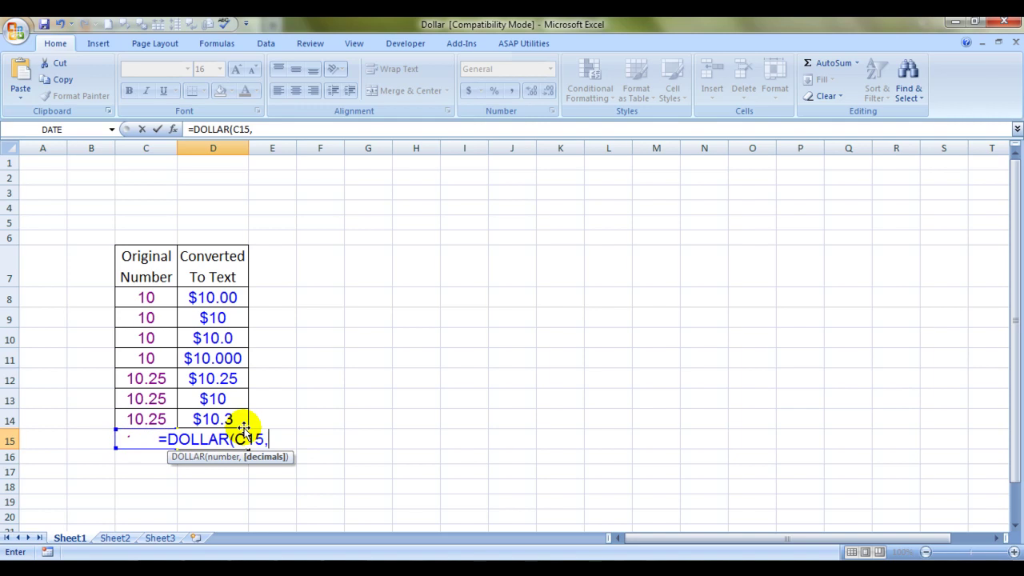
pyautogui.write('3')
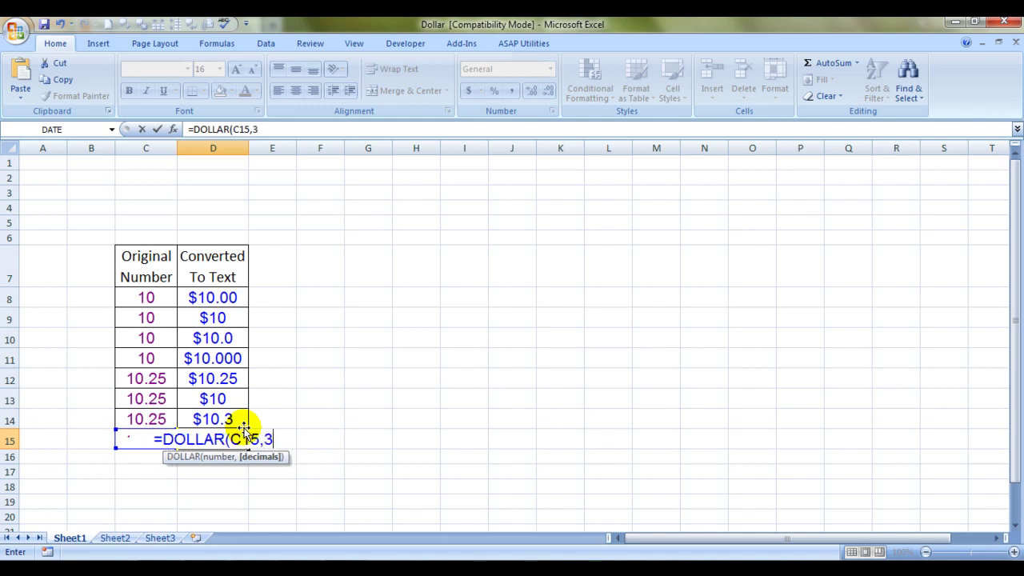
pyautogui.press('Return')
pyautogui.press('Up')
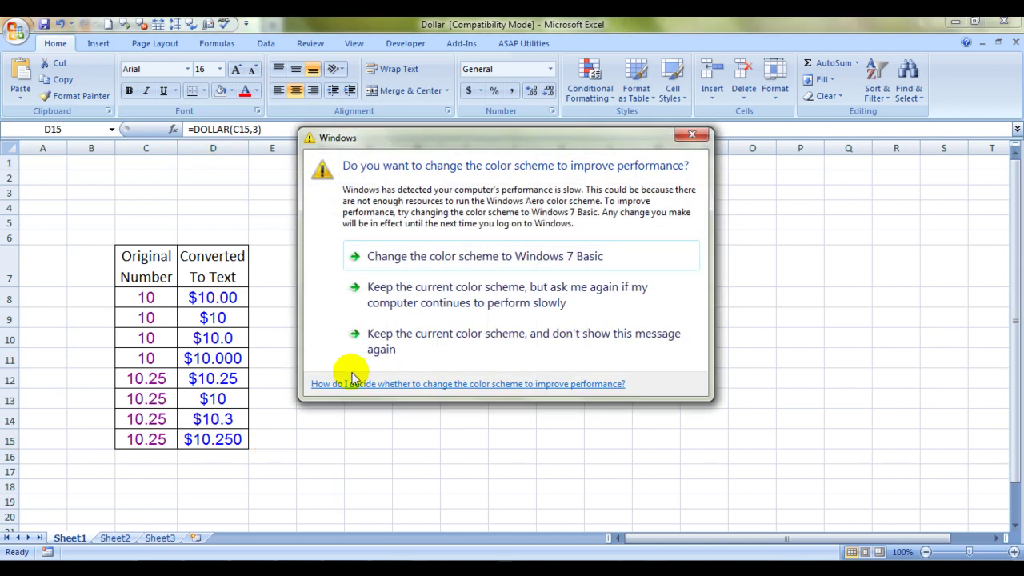
# Accept changing the Windows colour scheme to Windows 7 Basic.
pyautogui.click(455, 256)
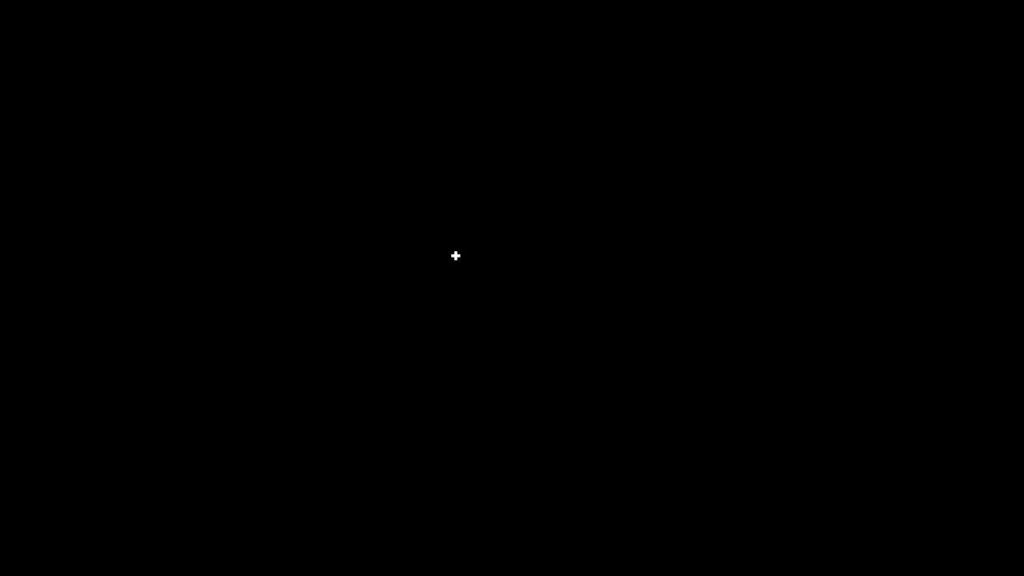